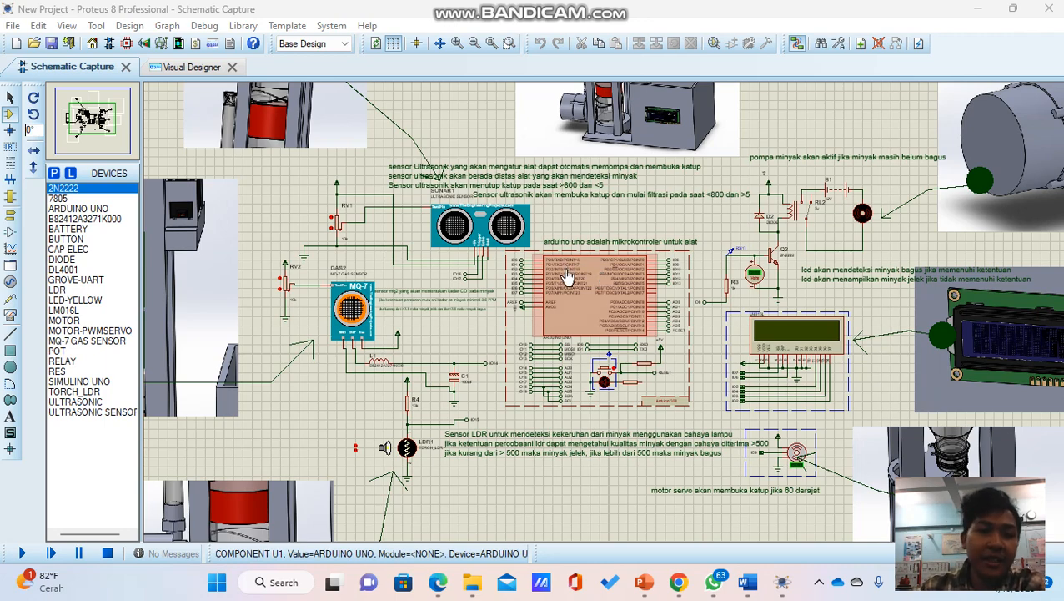
- Examine how the ultrasonic sensor and the MQ-7 gas sensor connect to the Arduino Uno terminals in the schematic
scroll(634, 307, down, 1)
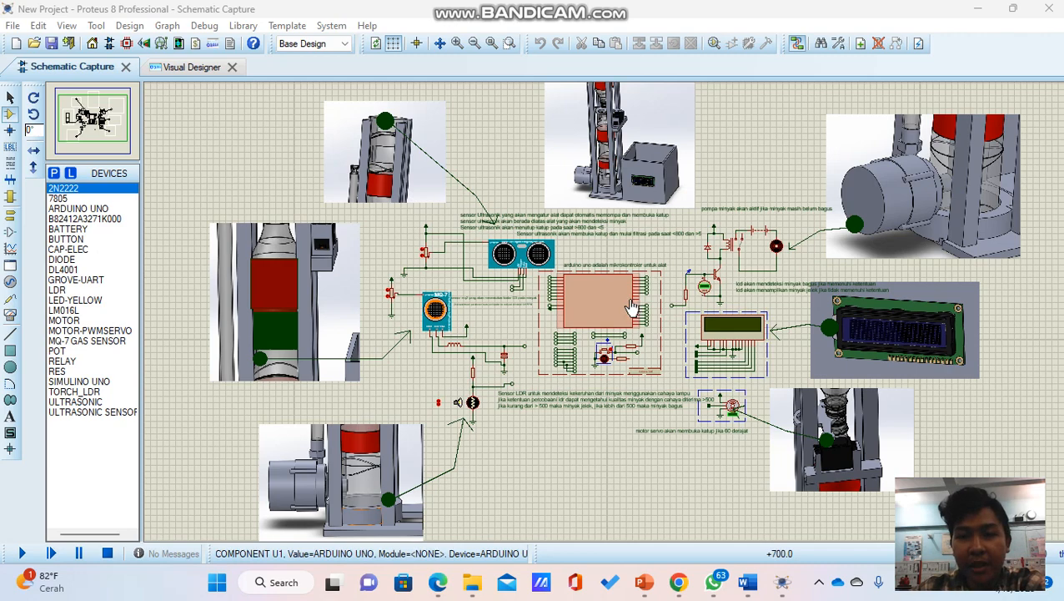
scroll(606, 320, up, 1)
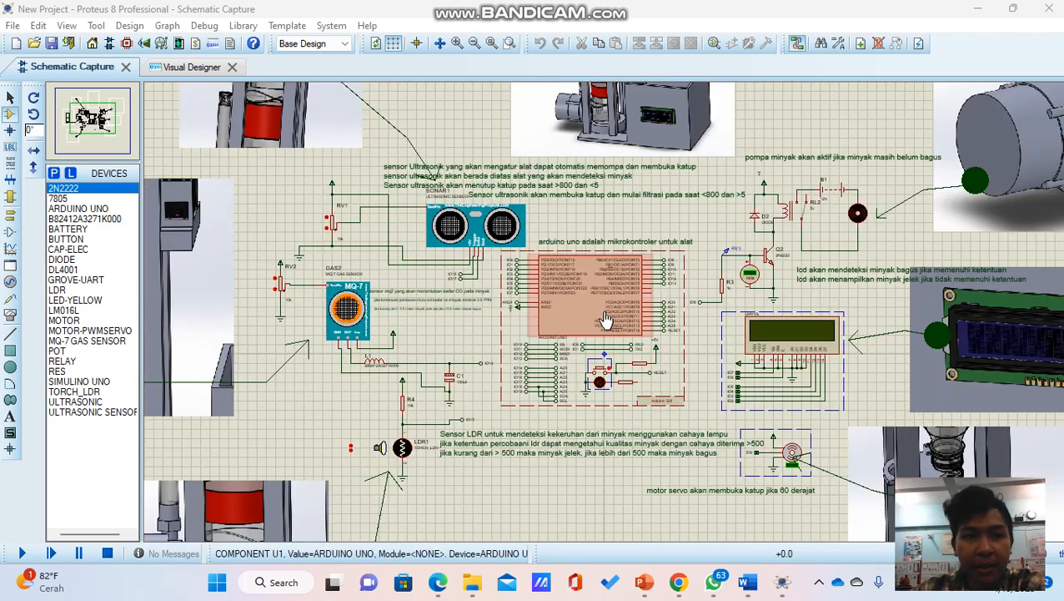
scroll(459, 279, up, 3)
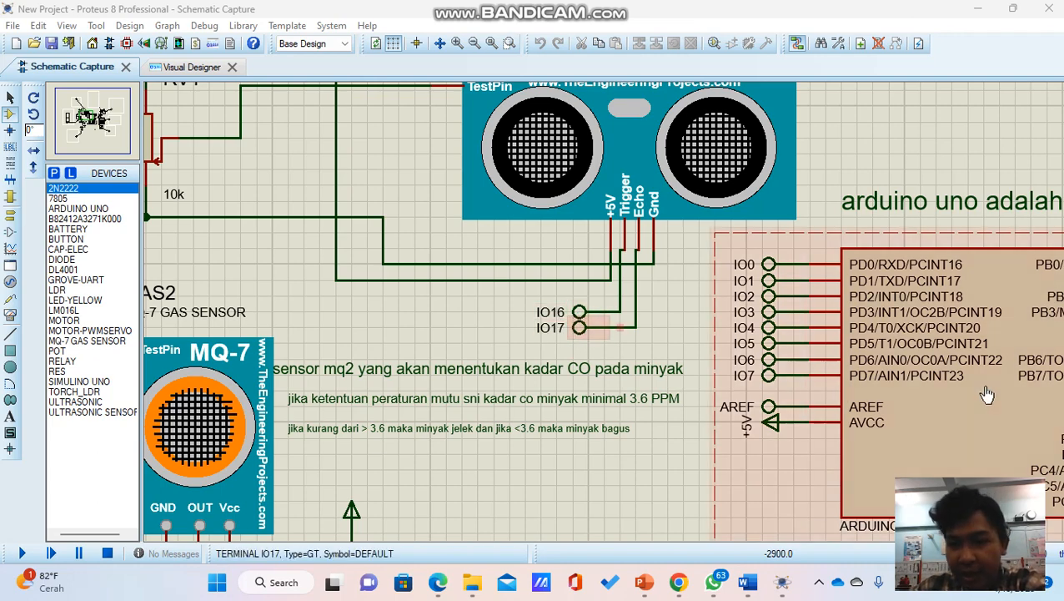
scroll(986, 392, down, 3)
scroll(607, 321, up, 2)
scroll(607, 321, down, 3)
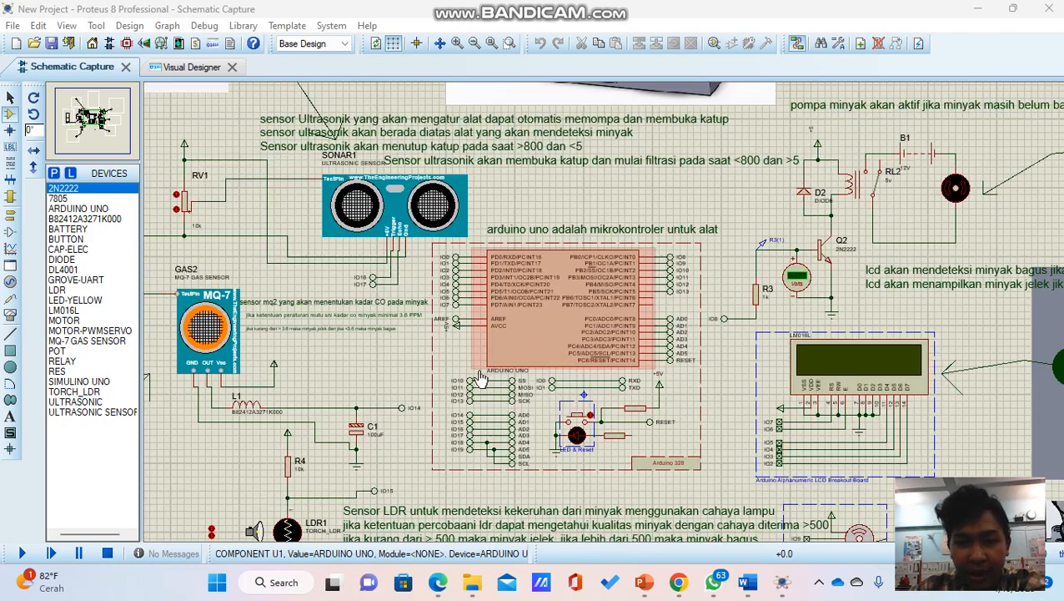
scroll(639, 233, up, 5)
scroll(639, 233, down, 1)
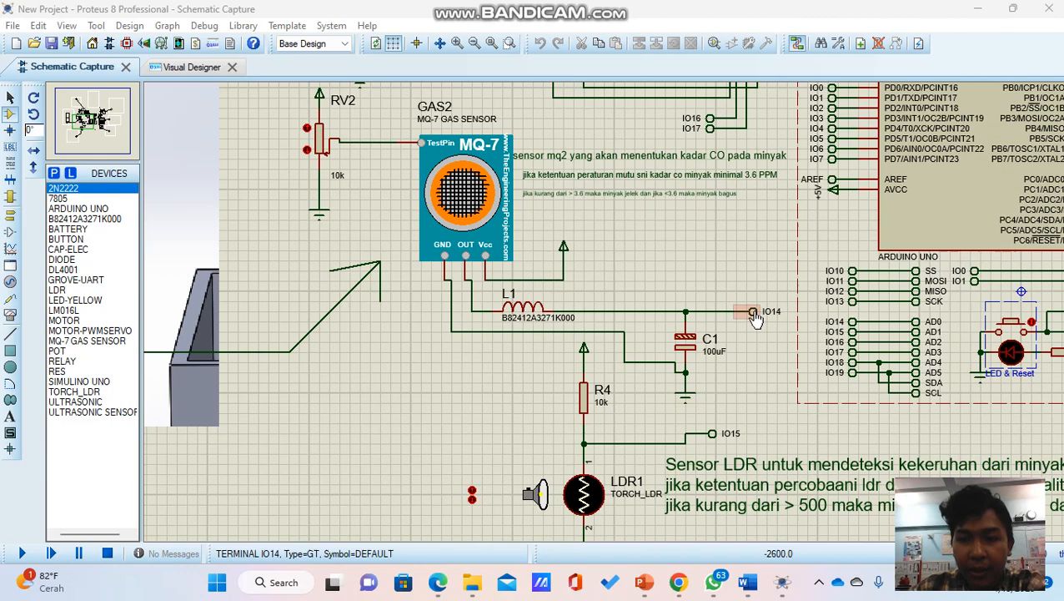
scroll(755, 312, up, 1)
scroll(609, 308, down, 1)
scroll(607, 315, up, 1)
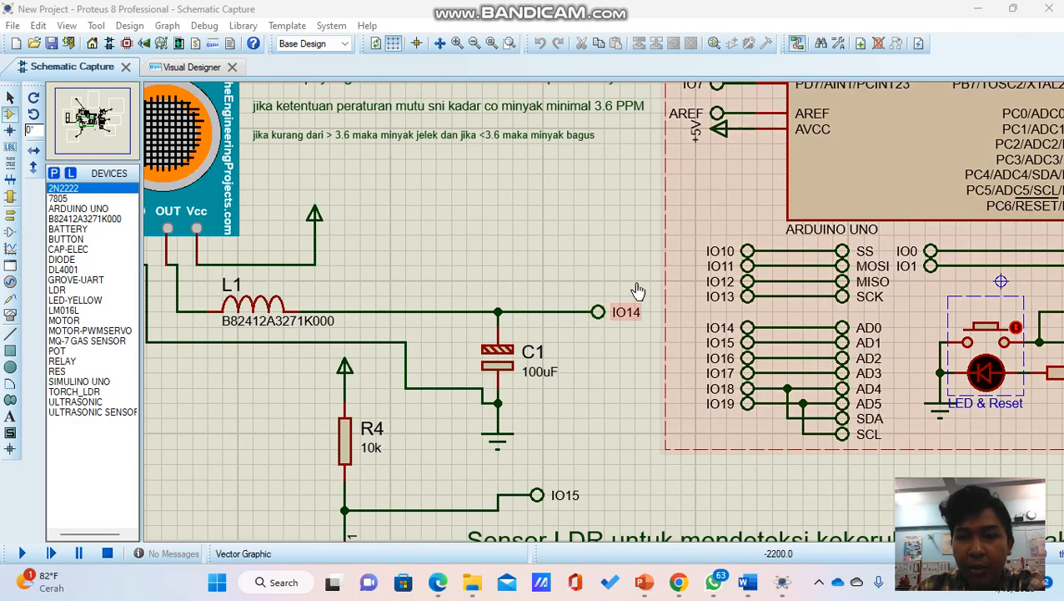
scroll(638, 289, down, 1)
scroll(727, 234, up, 1)
scroll(696, 292, down, 1)
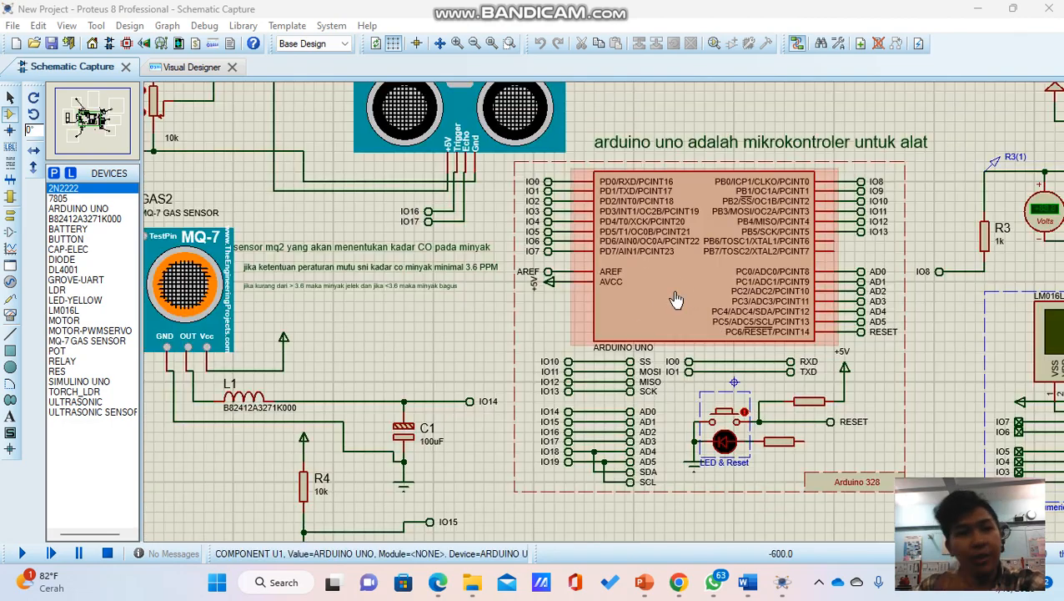
- Try placing a DEFAULT terminal in the empty area above the IO14 terminal
click(10, 217)
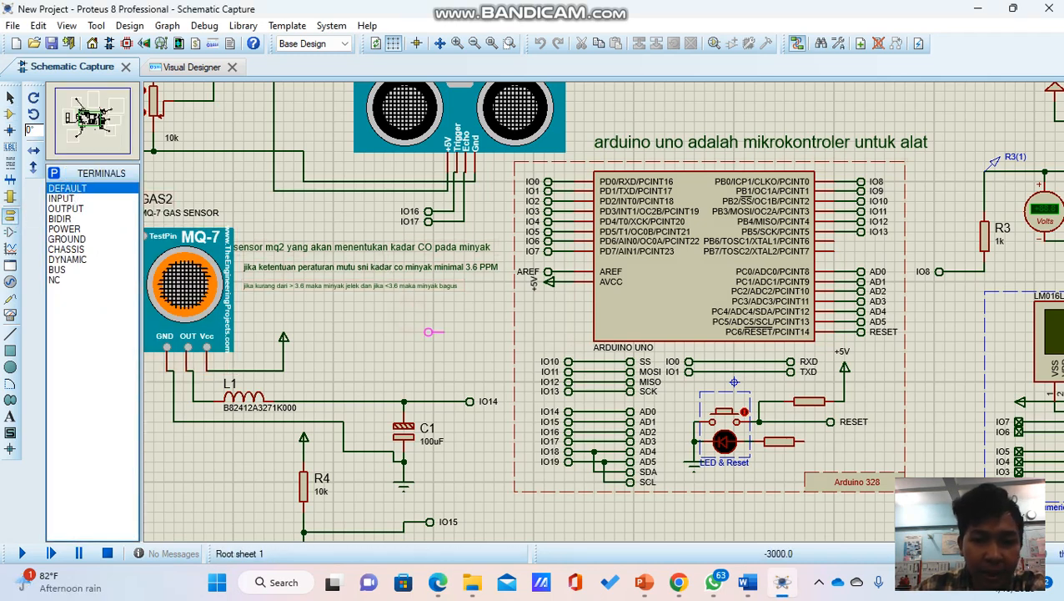
click(469, 372)
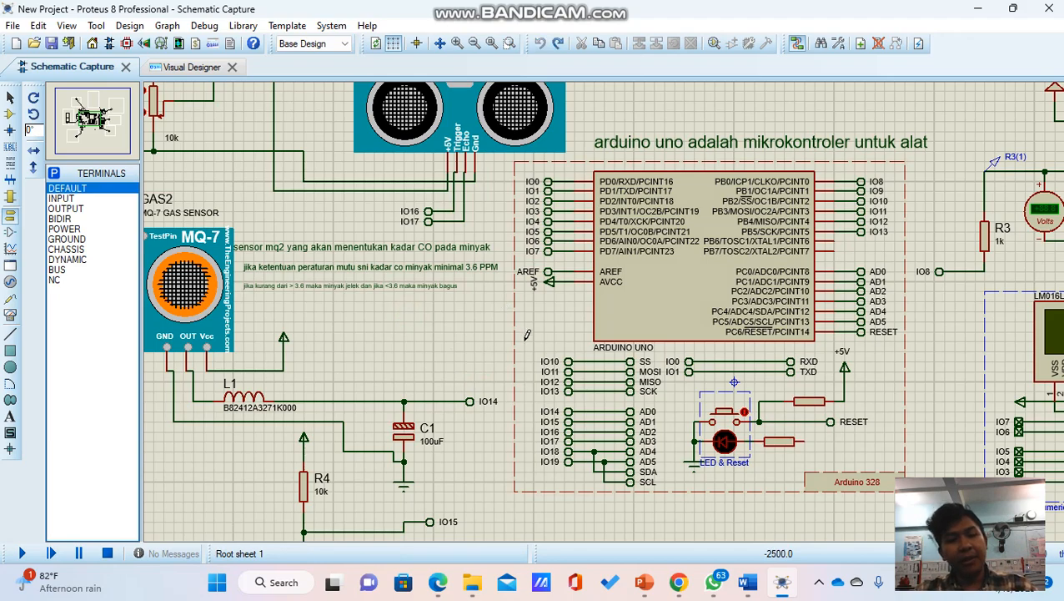
- Examine the oil pump relay circuit, the LCD, the servo motor and their matching Arduino Uno terminals
scroll(527, 335, down, 1)
scroll(525, 404, up, 1)
scroll(803, 305, down, 2)
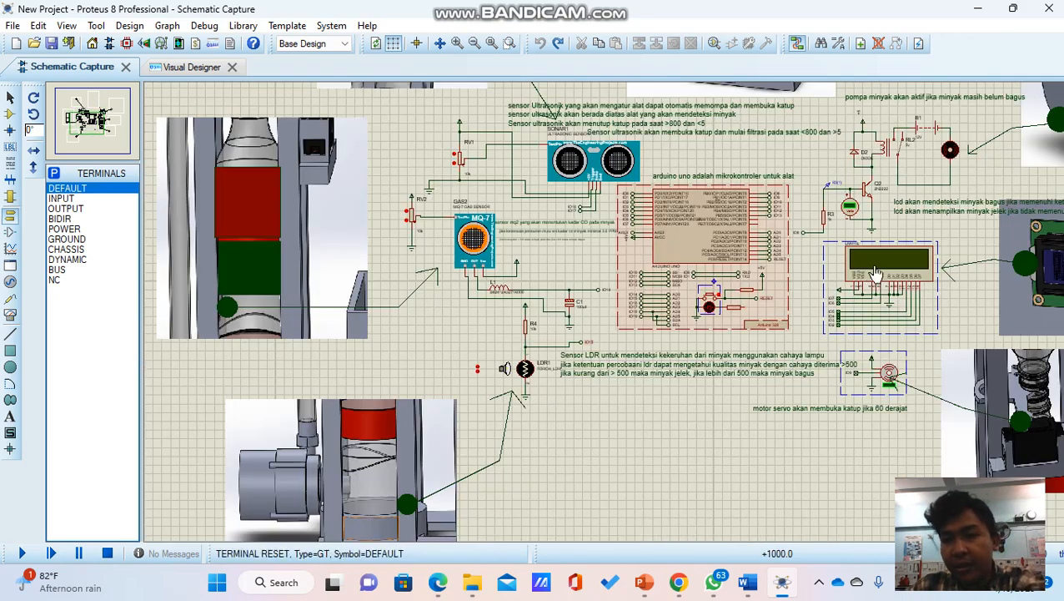
scroll(876, 273, up, 2)
scroll(576, 229, down, 1)
scroll(538, 315, up, 1)
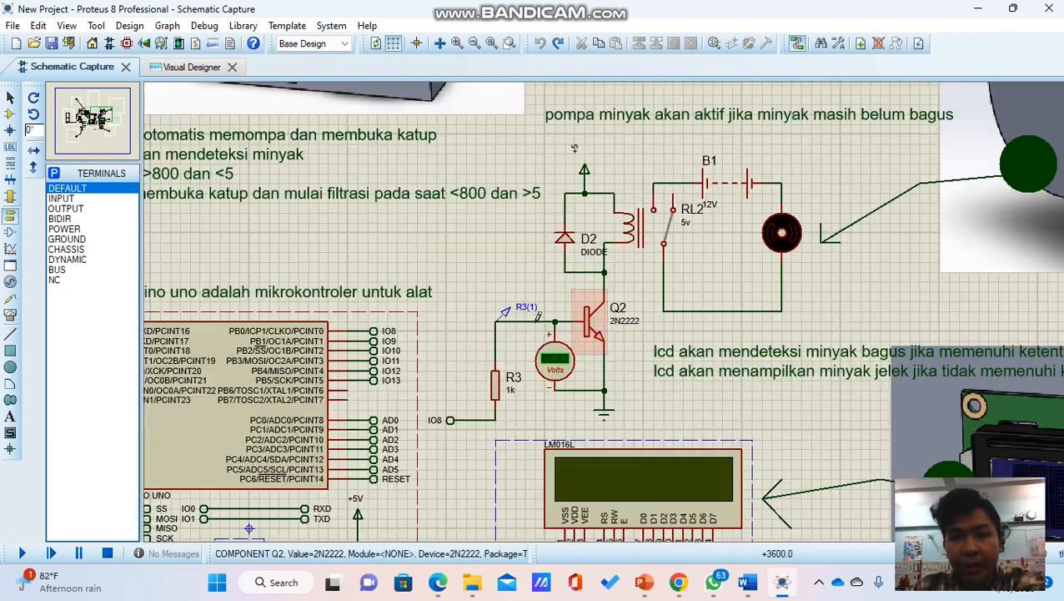
scroll(450, 419, down, 2)
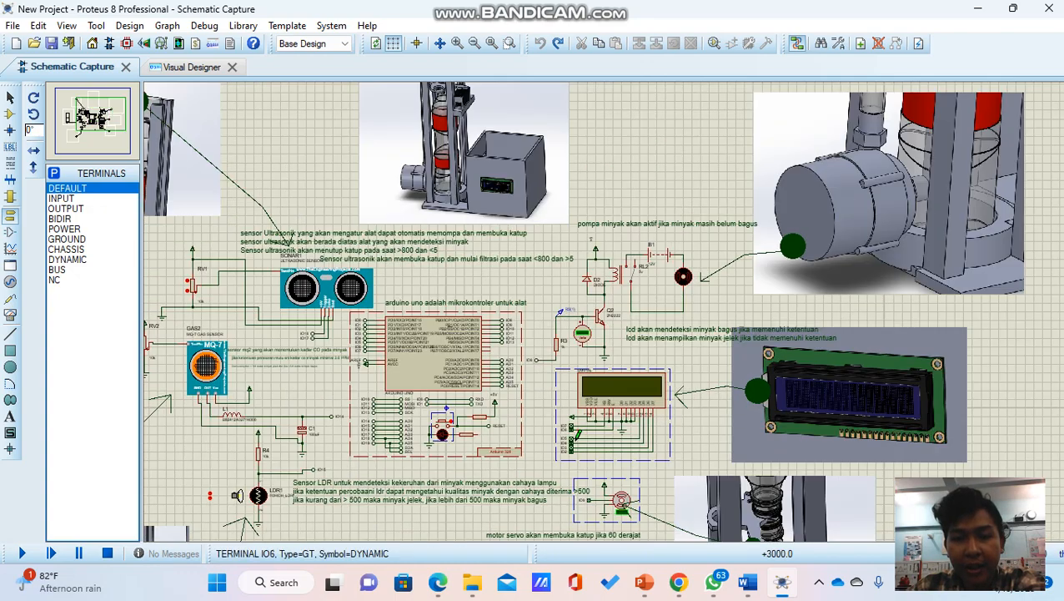
scroll(591, 501, up, 3)
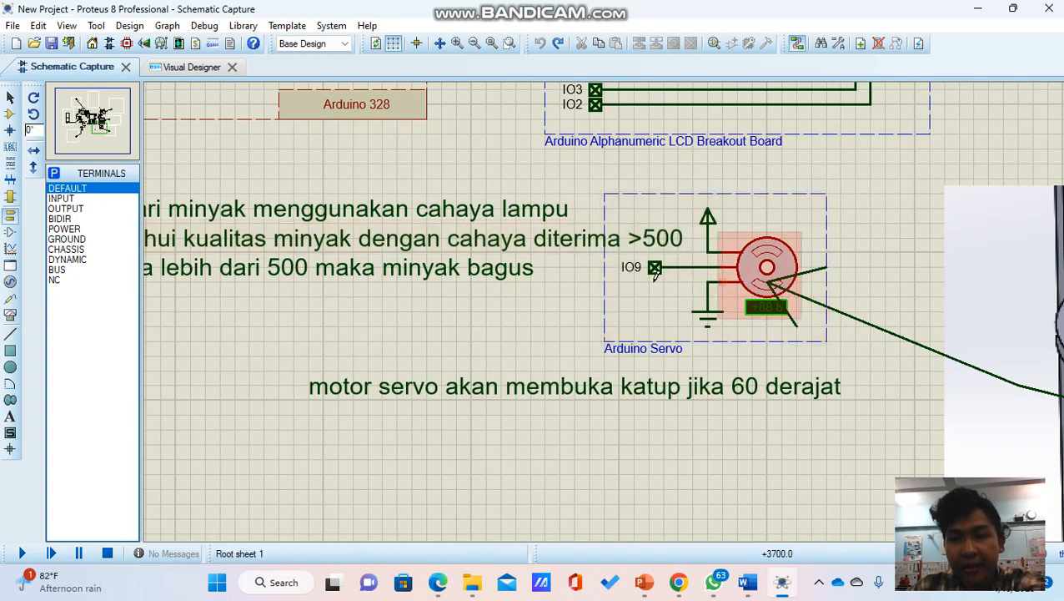
scroll(655, 275, down, 3)
scroll(651, 331, up, 2)
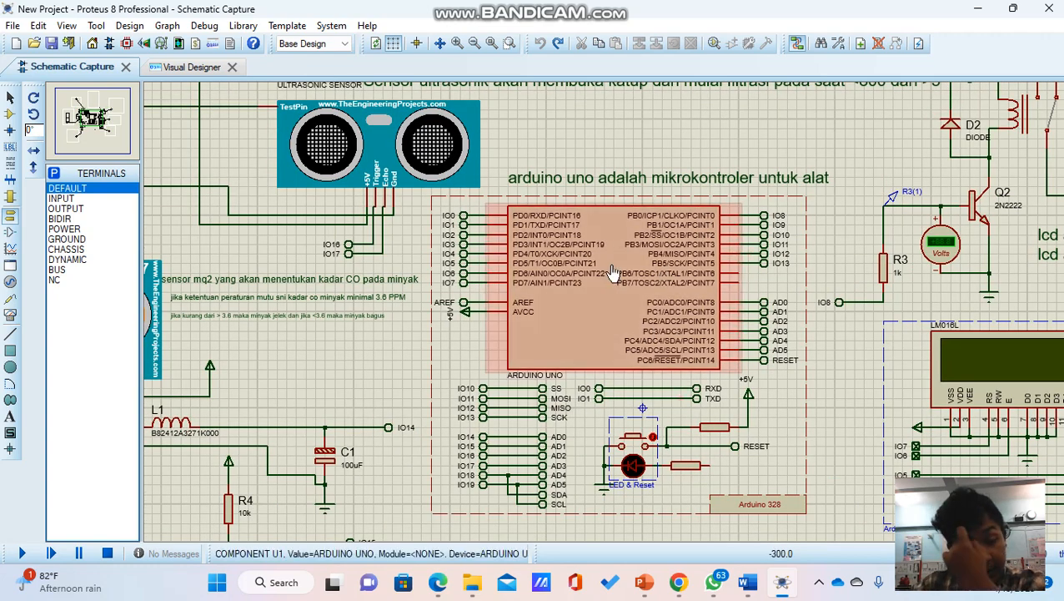
scroll(612, 272, down, 2)
scroll(601, 288, down, 1)
scroll(375, 252, up, 2)
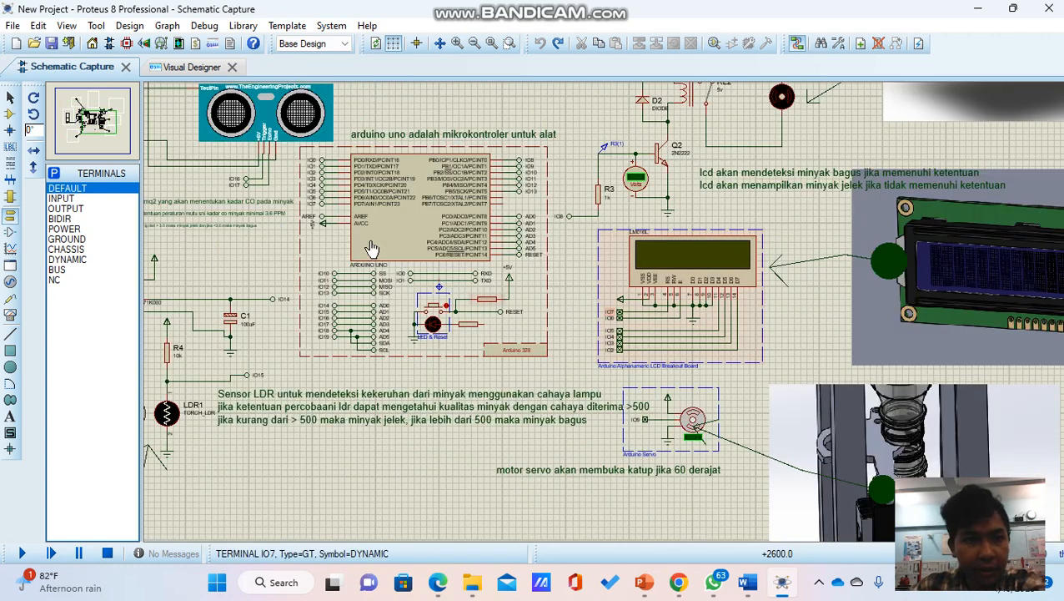
- Show the project's flowchart in Visual Designer
click(190, 68)
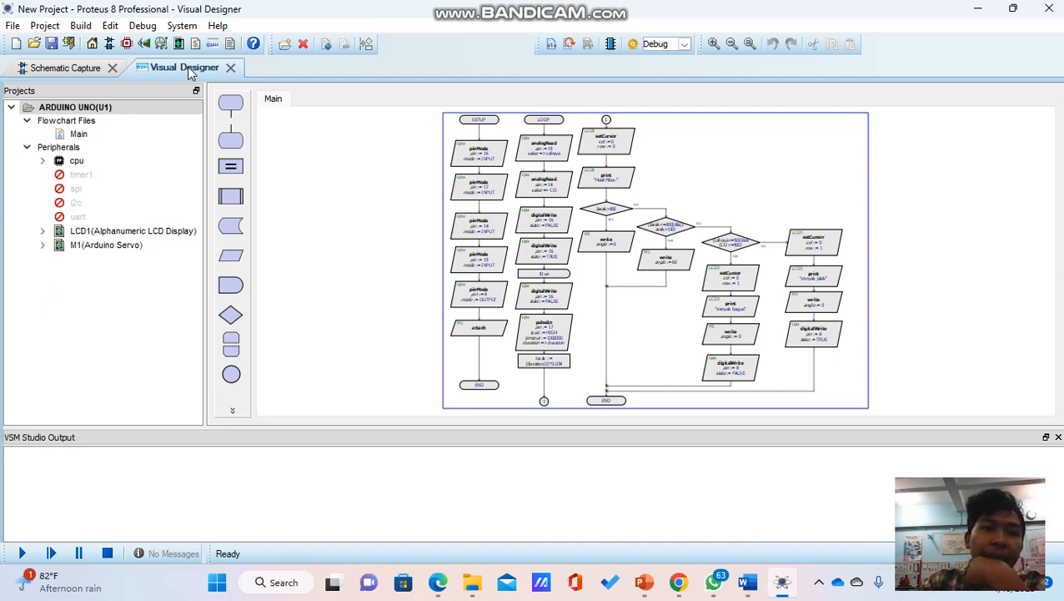
mouse_move(472, 590)
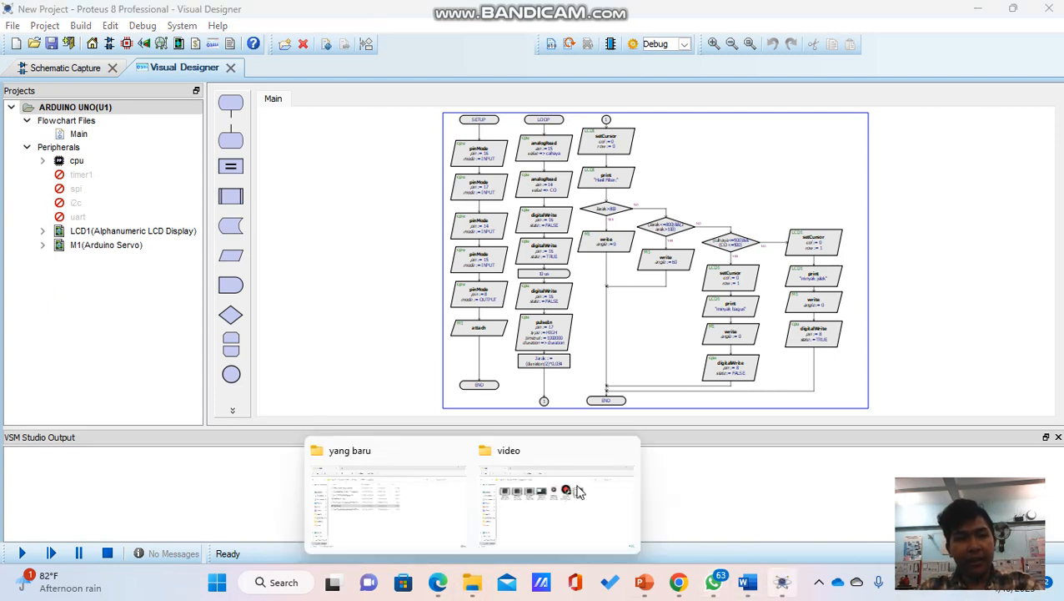
- Start a new project, saving the changes to the current one, and dismiss the New Project wizard
click(13, 25)
click(45, 25)
mouse_move(13, 25)
click(24, 43)
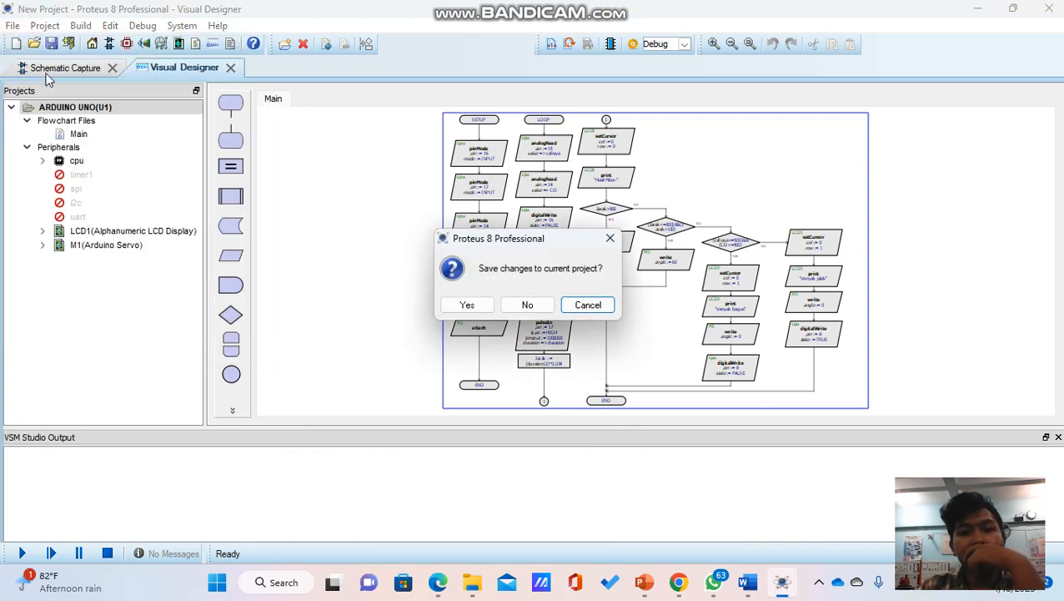
click(467, 305)
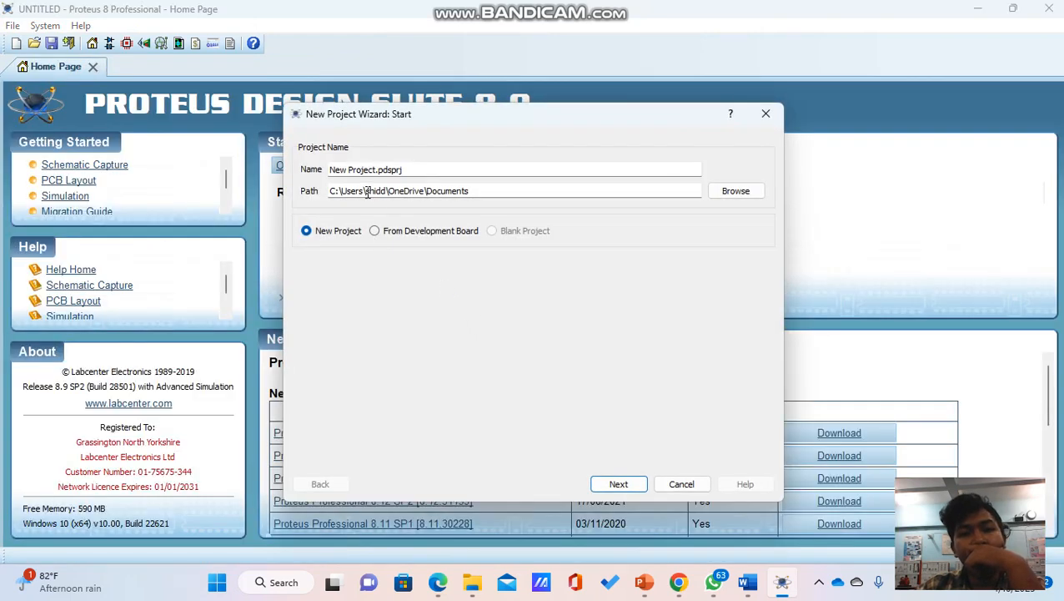
click(766, 114)
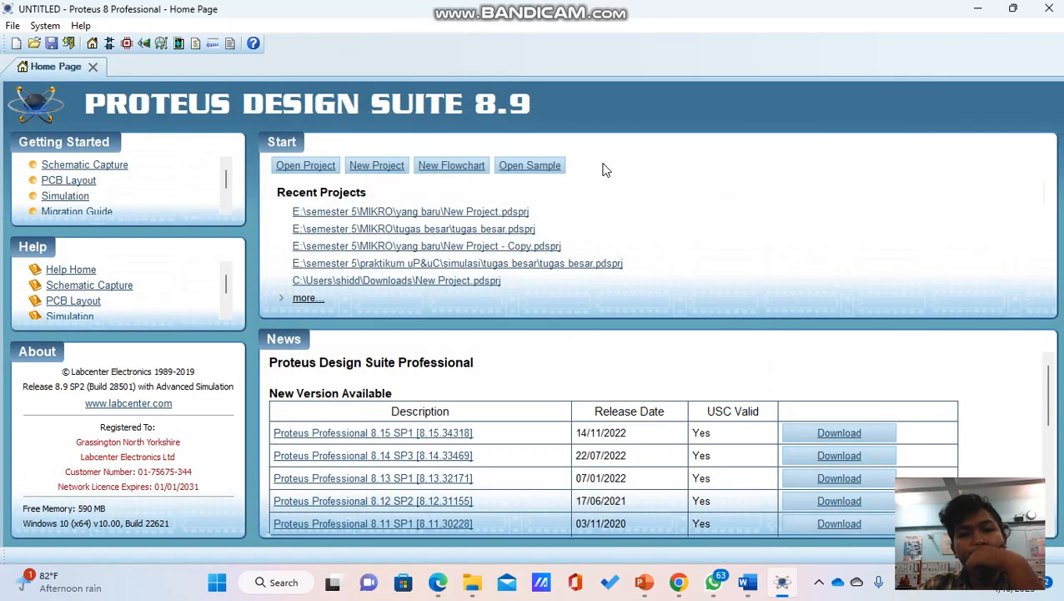
- Try setting up a new flowchart project with the Arduino Uno controller and the Visual Designer for Arduino AVR compiler
click(463, 166)
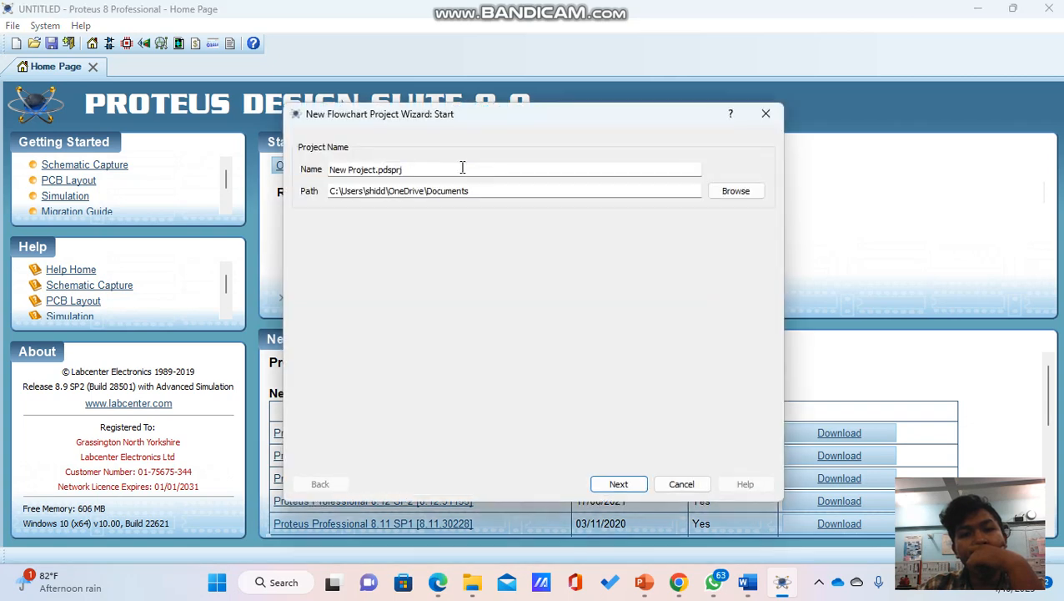
click(617, 483)
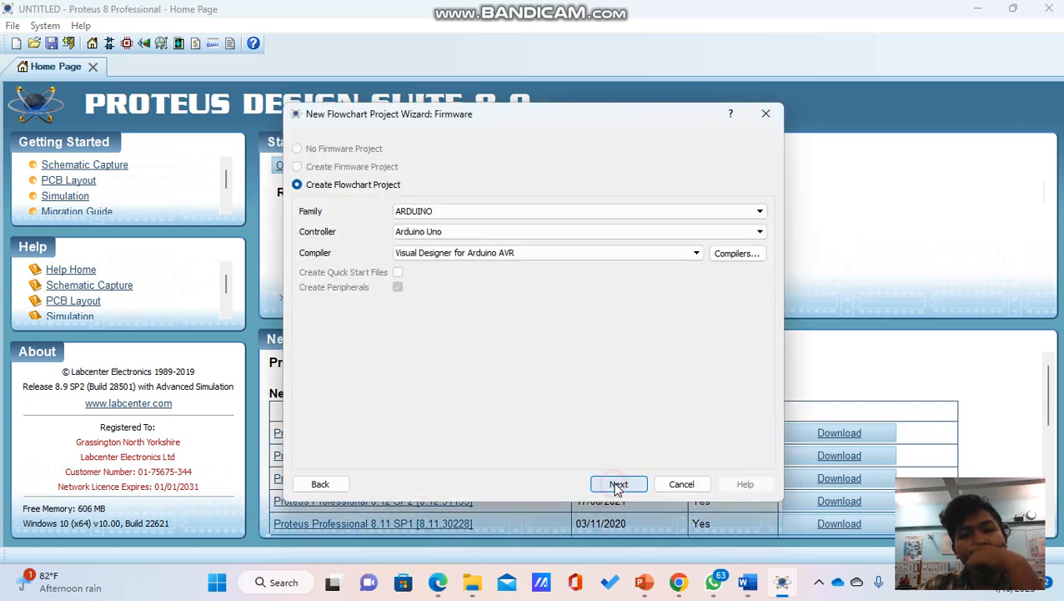
click(697, 253)
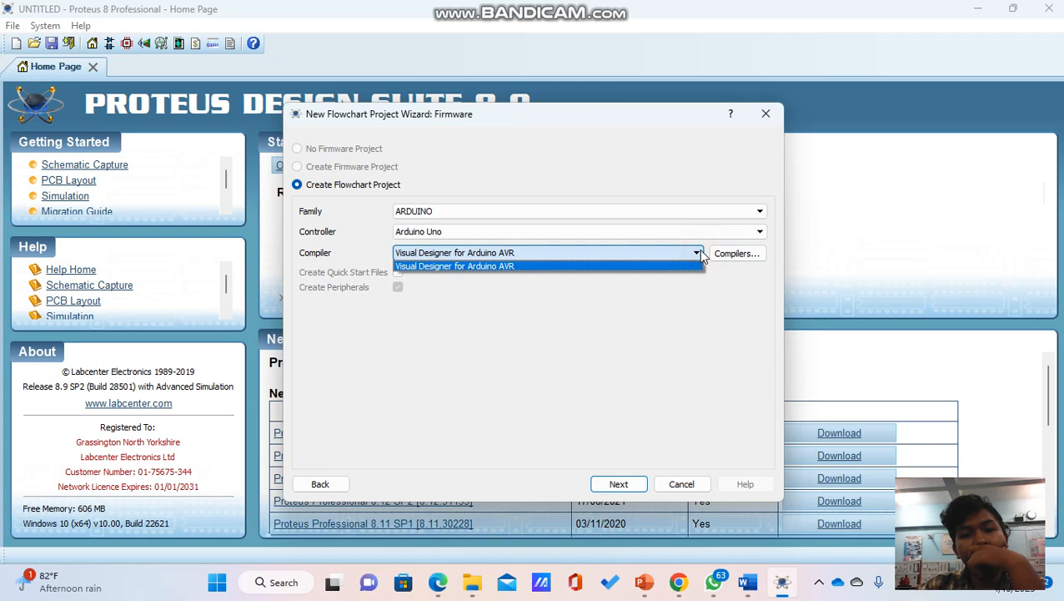
click(676, 267)
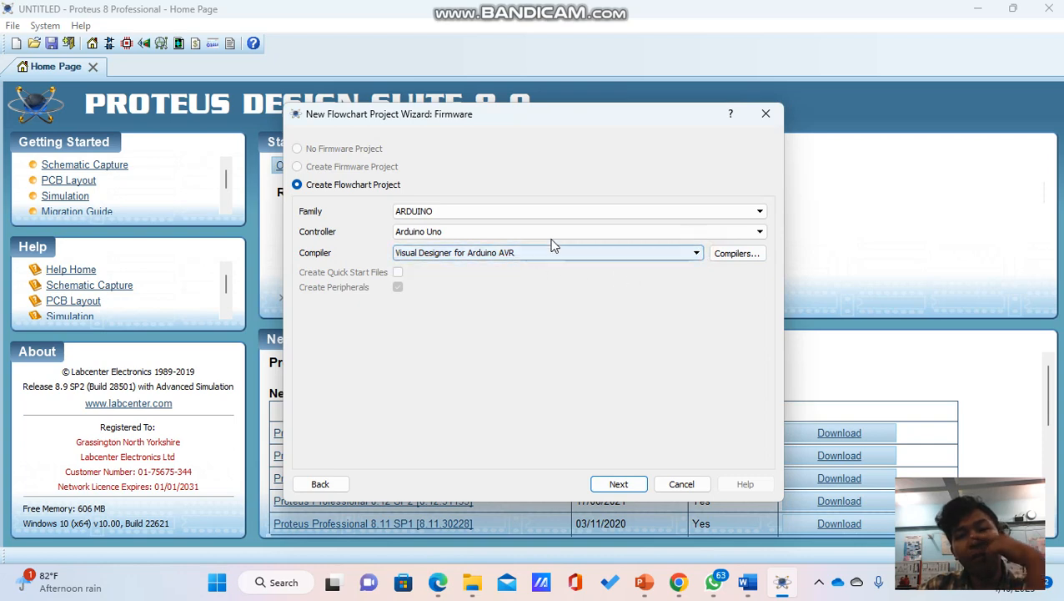
click(719, 232)
click(599, 275)
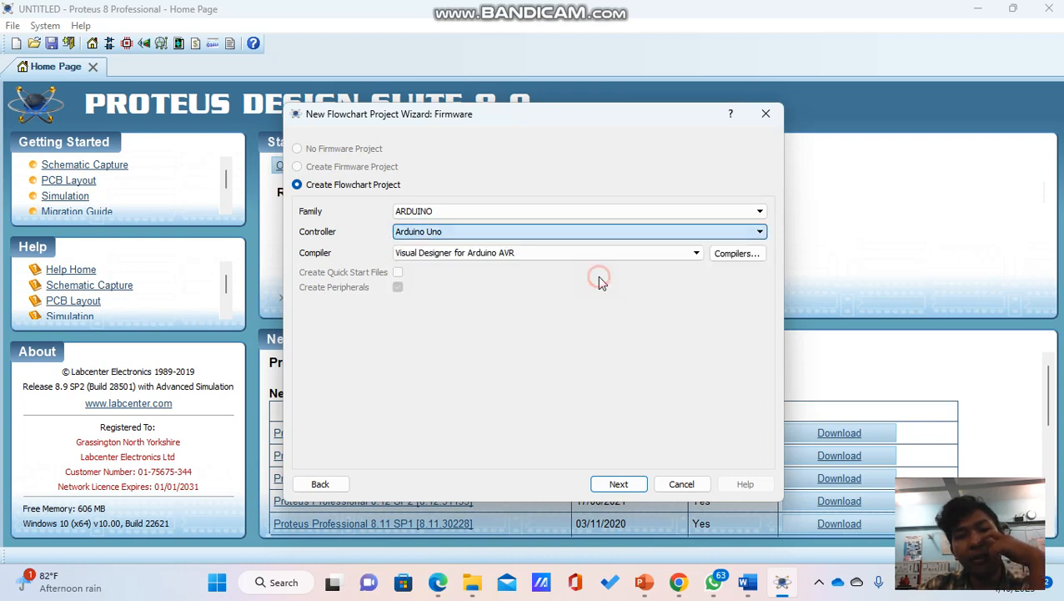
click(766, 114)
- Switch to File Explorer, reopen the New Project Proteus file from the yang baru folder, and show its schematic
key(alt+Tab)
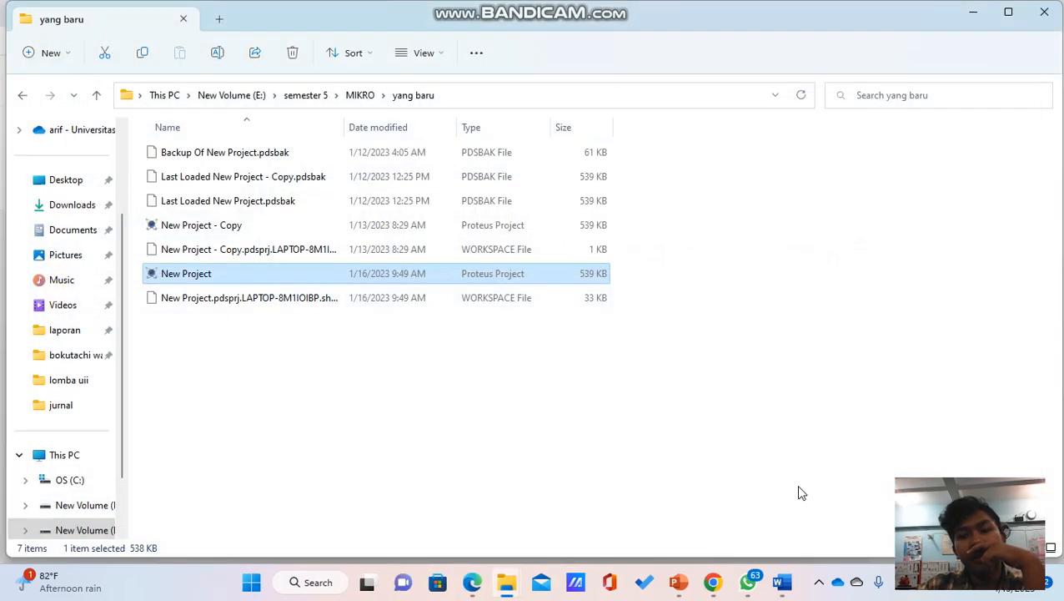
click(325, 276)
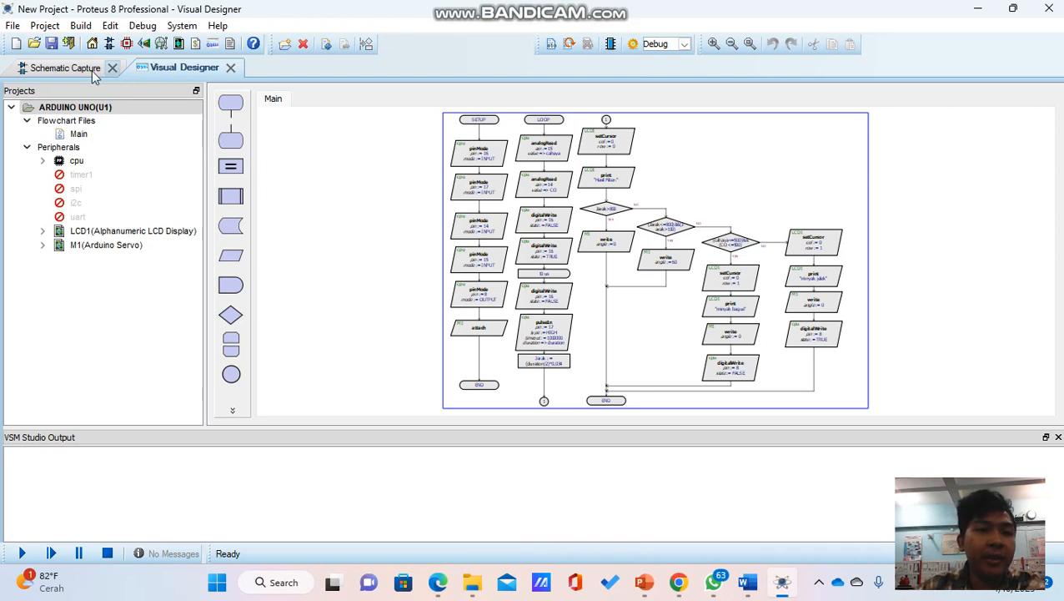
click(90, 73)
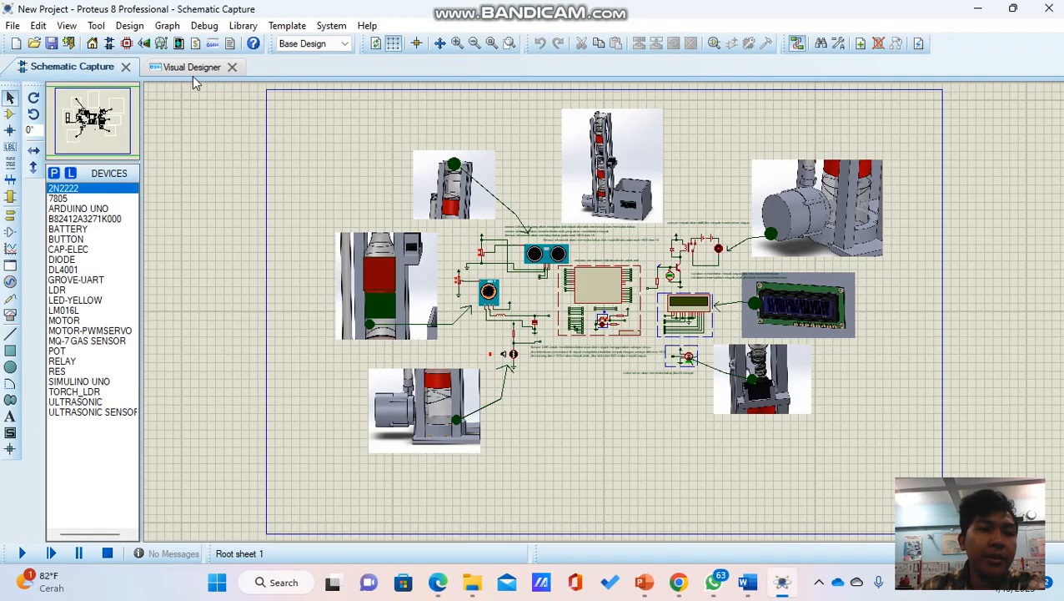
- Return to the flowchart and examine the SETUP pin modes, the LOOP sensor readings and the decision branches
click(190, 68)
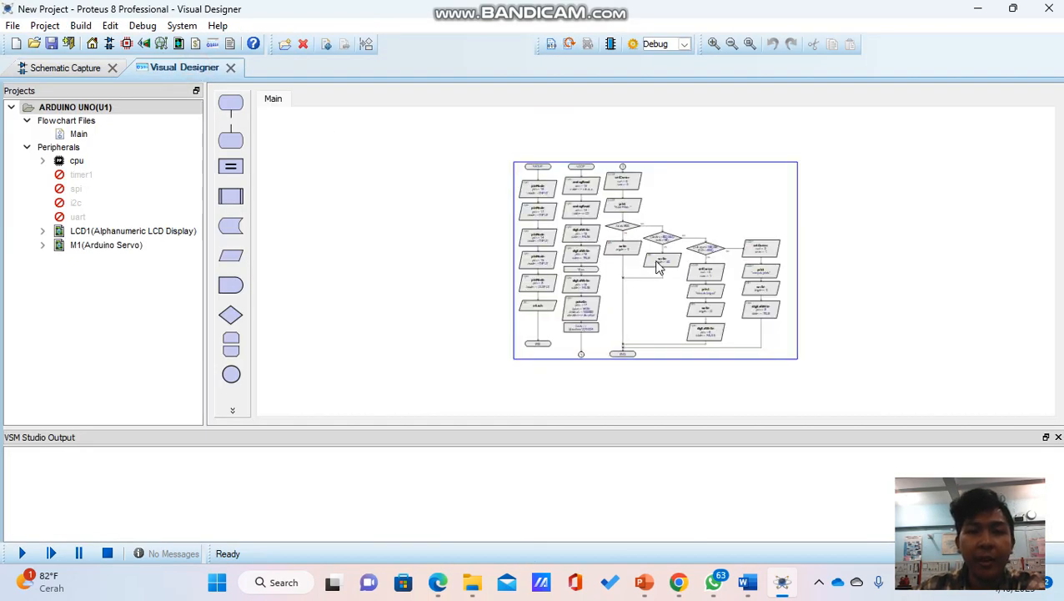
scroll(655, 266, up, 2)
scroll(600, 236, up, 2)
scroll(384, 192, up, 2)
scroll(655, 265, down, 3)
scroll(705, 294, up, 1)
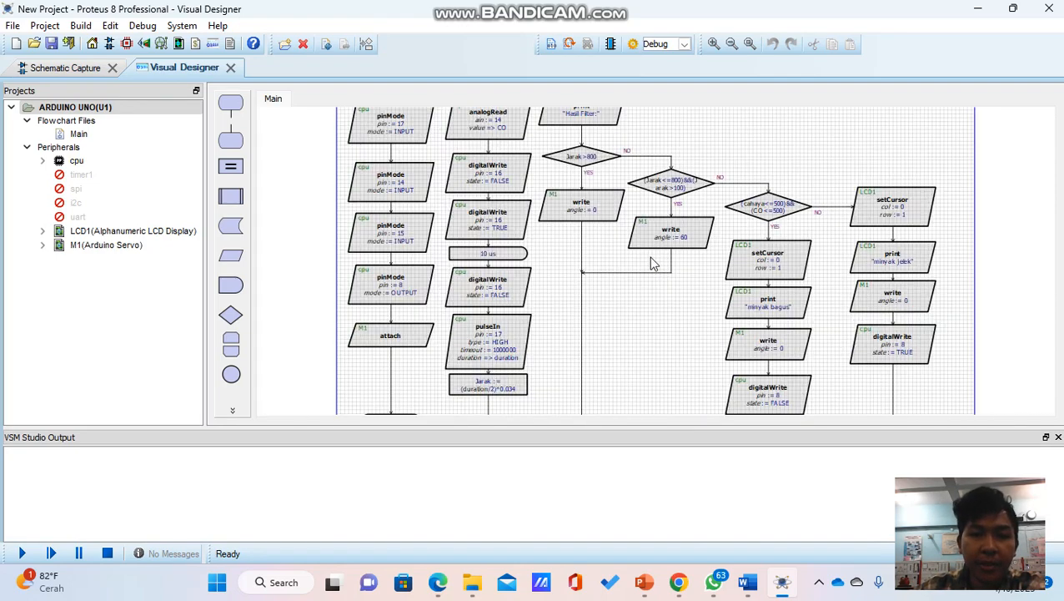
scroll(653, 264, down, 2)
scroll(523, 134, down, 1)
scroll(656, 266, up, 1)
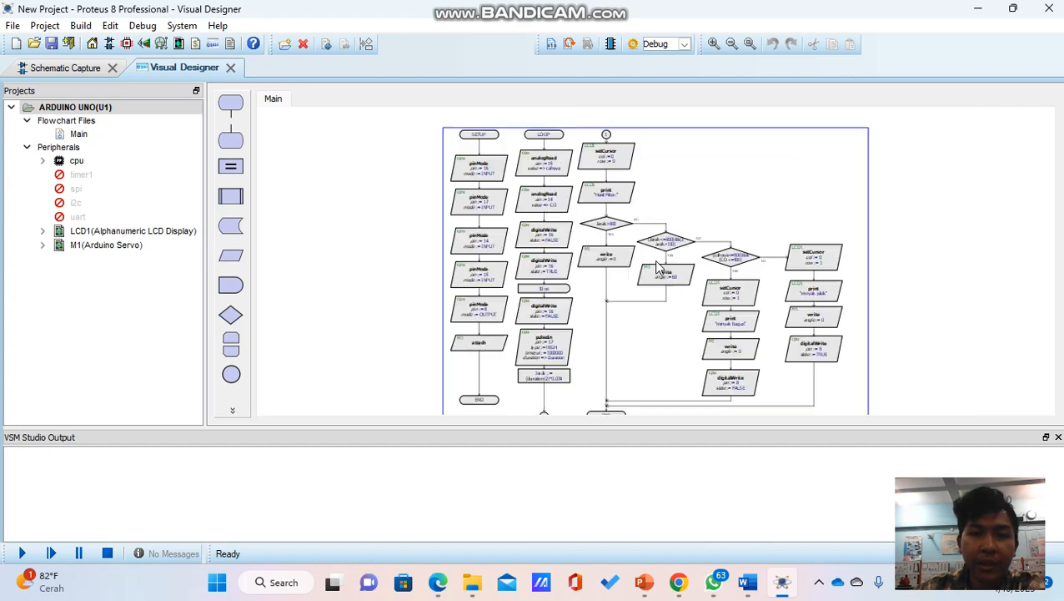
scroll(653, 257, up, 1)
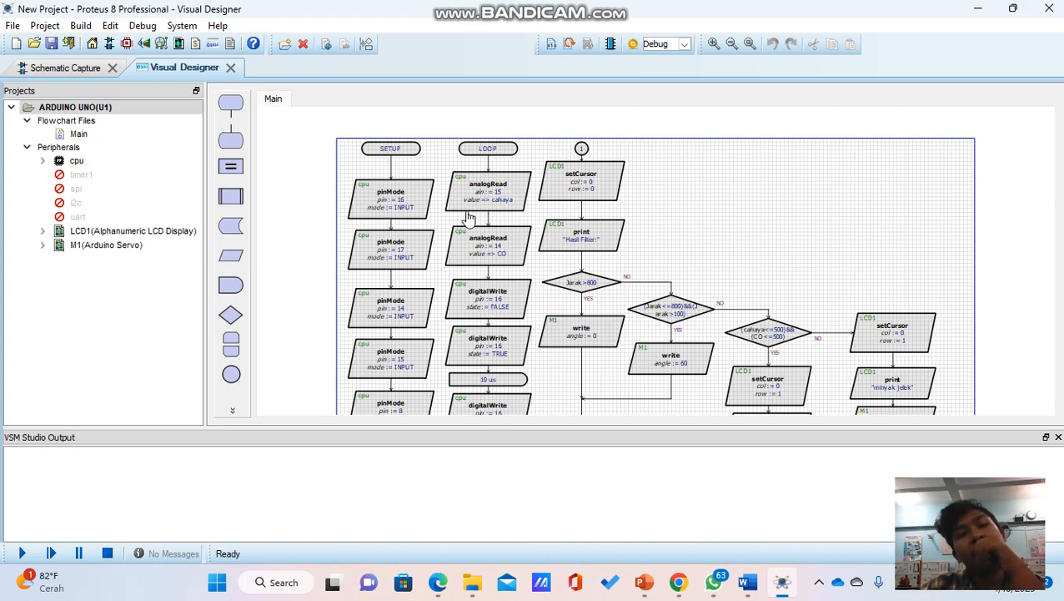
scroll(529, 254, down, 1)
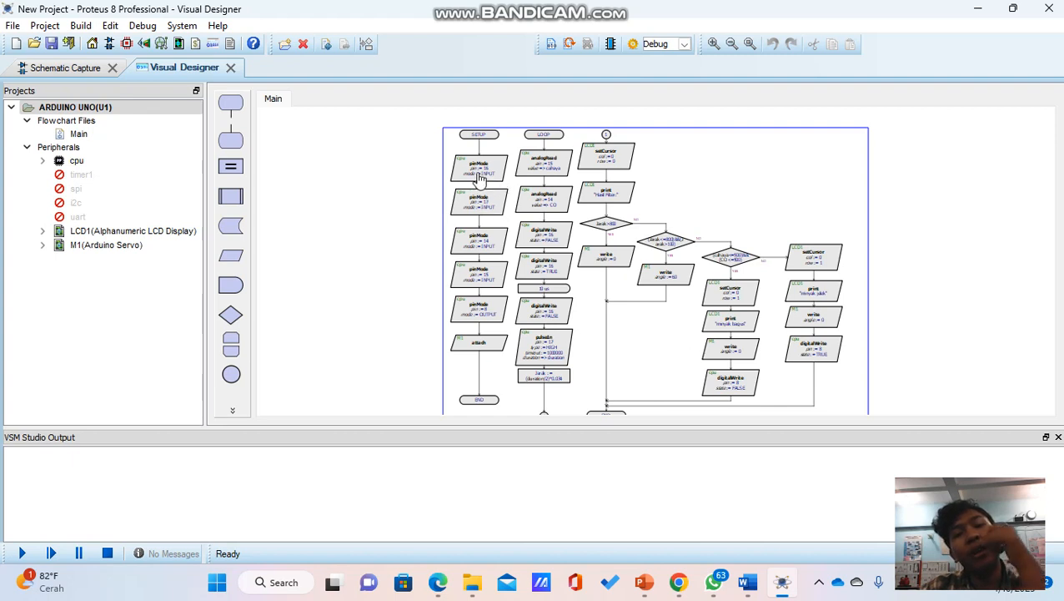
scroll(657, 267, up, 1)
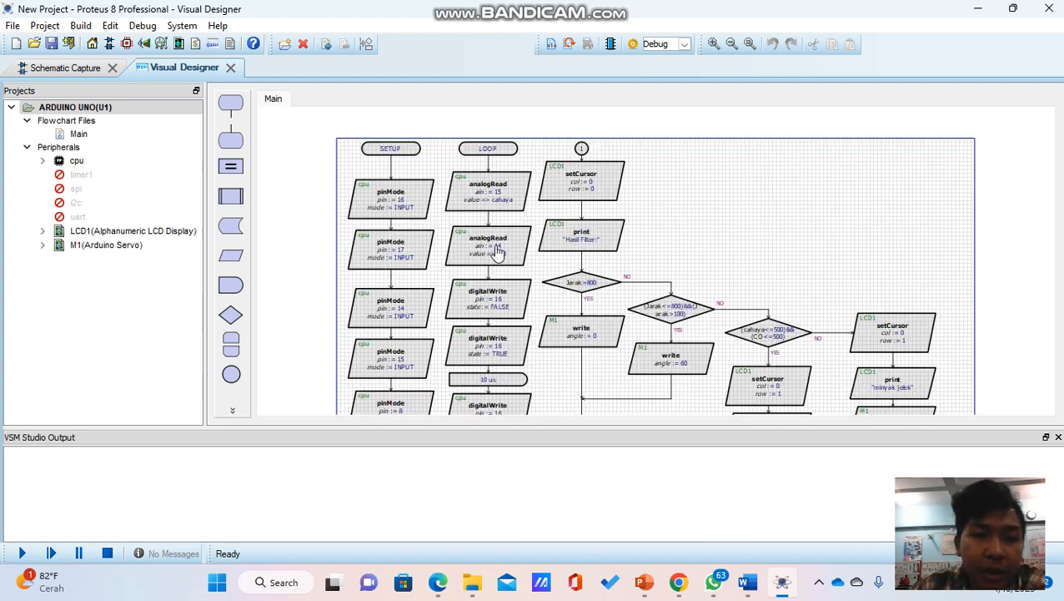
scroll(657, 266, up, 1)
scroll(371, 252, down, 1)
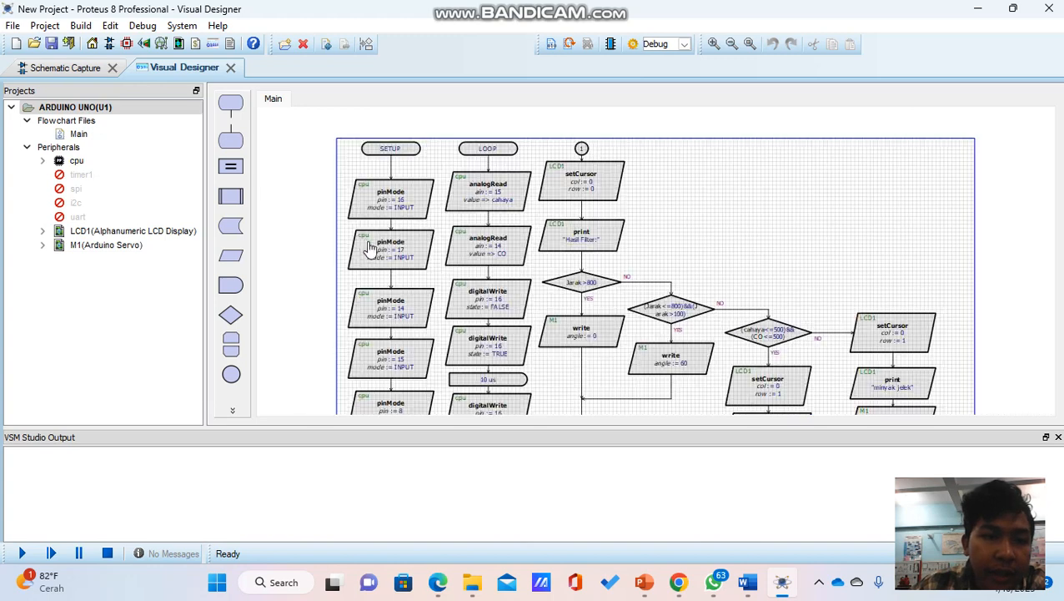
- Expand the LCD1 display and M1 servo peripherals in the project tree and examine their available methods
click(42, 230)
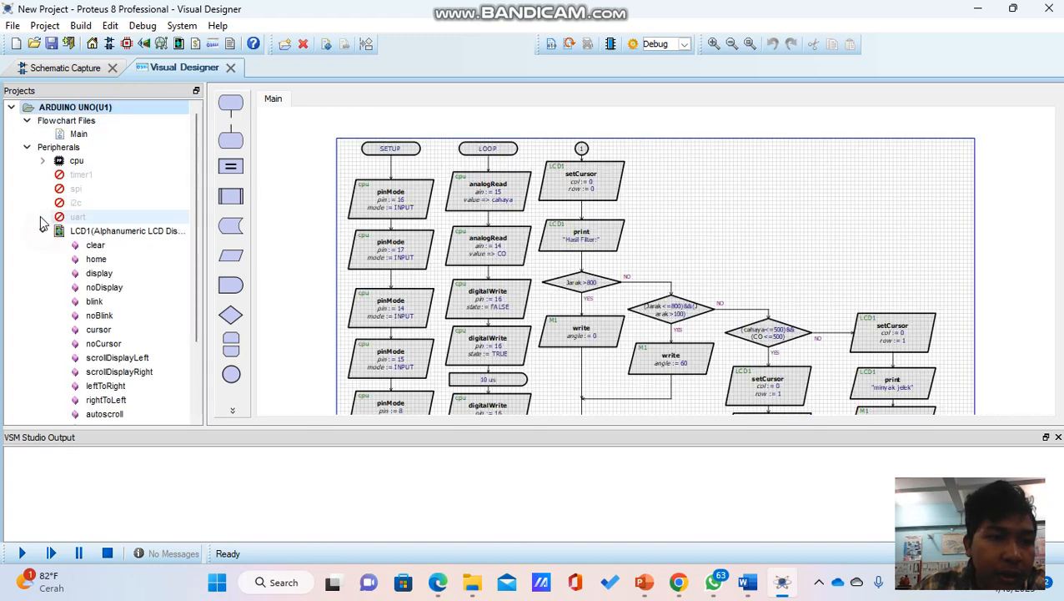
click(27, 147)
click(26, 146)
scroll(67, 209, down, 1)
scroll(67, 209, up, 1)
click(28, 121)
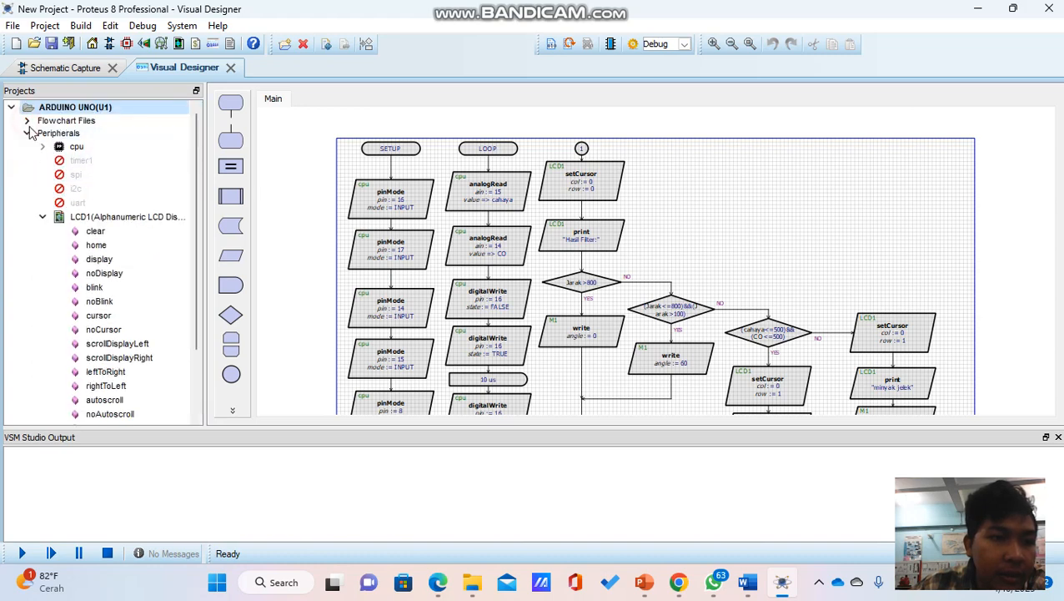
click(27, 121)
scroll(82, 205, down, 2)
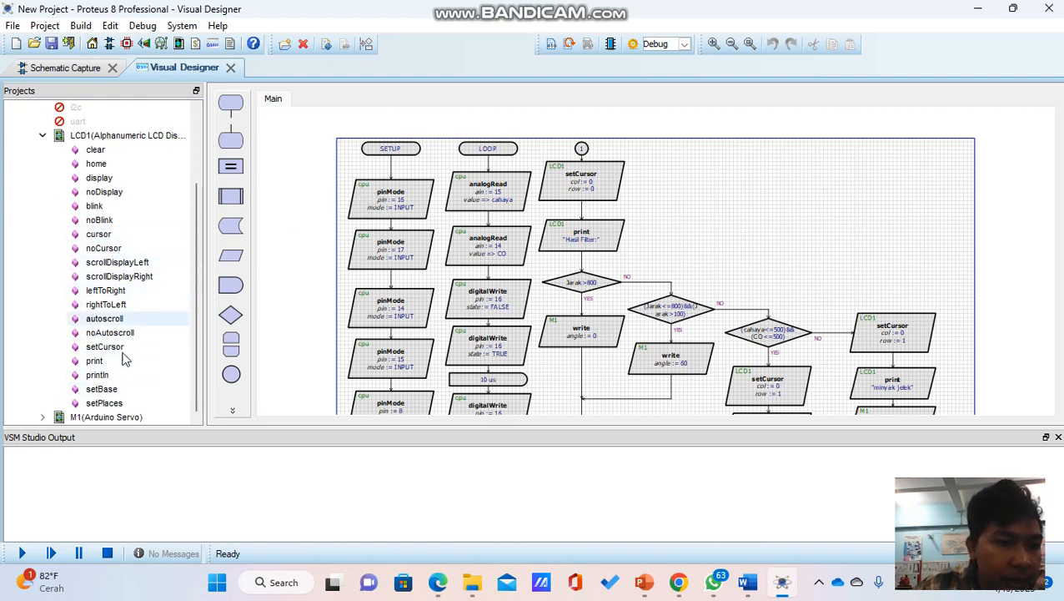
click(42, 416)
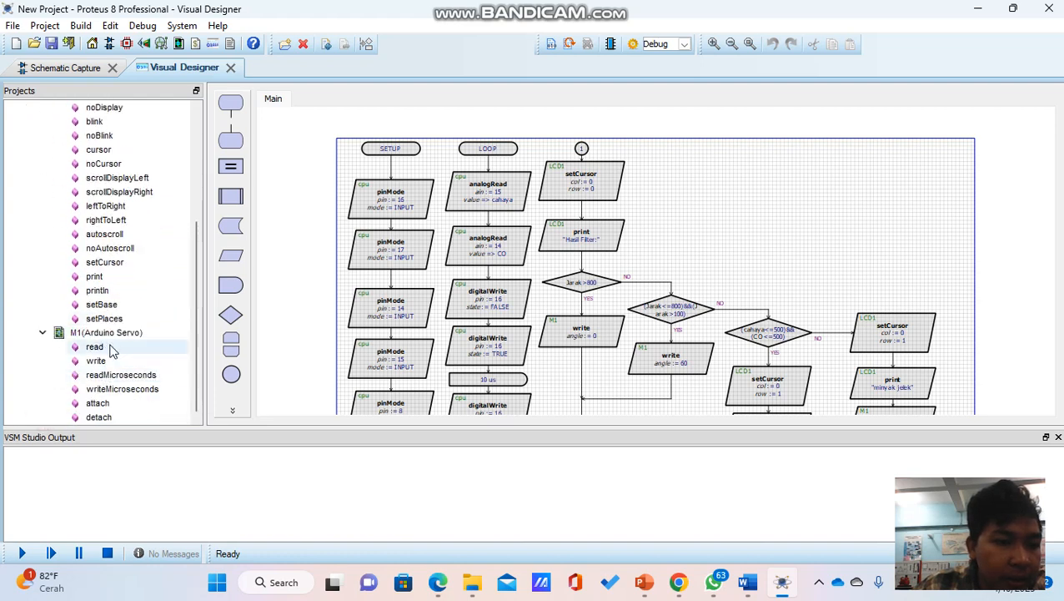
scroll(113, 351, up, 5)
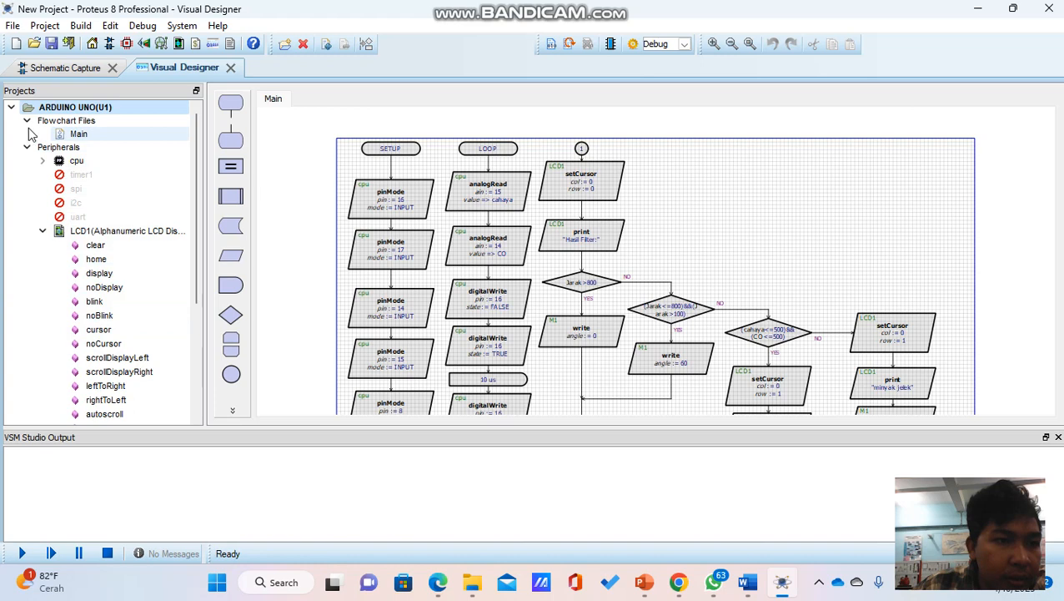
- Expand the cpu methods, try placing a pinMode block in the flowchart's empty area, and undo the placement
click(43, 161)
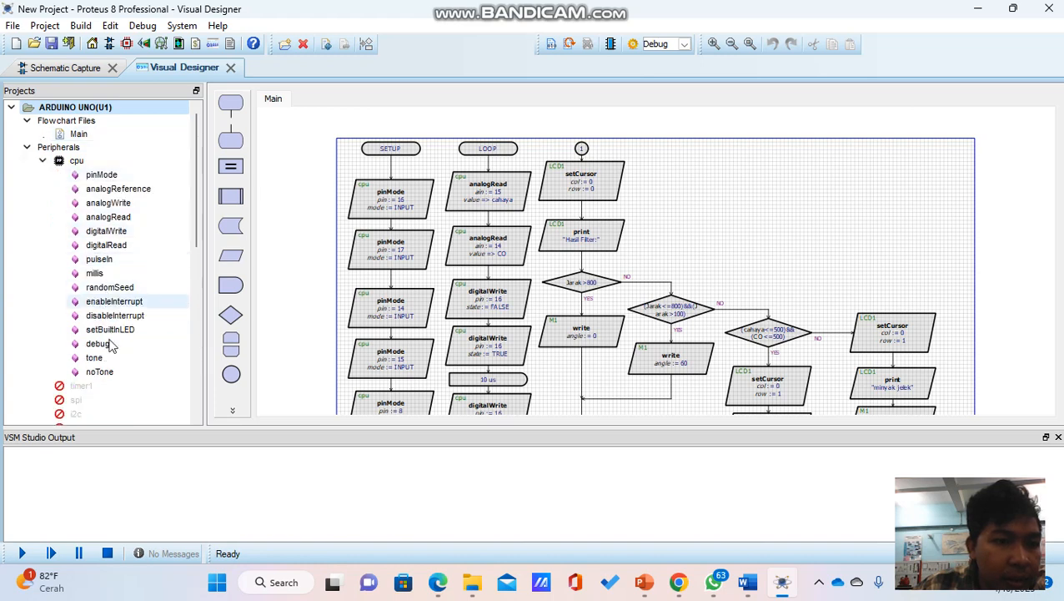
drag(104, 174, 844, 193)
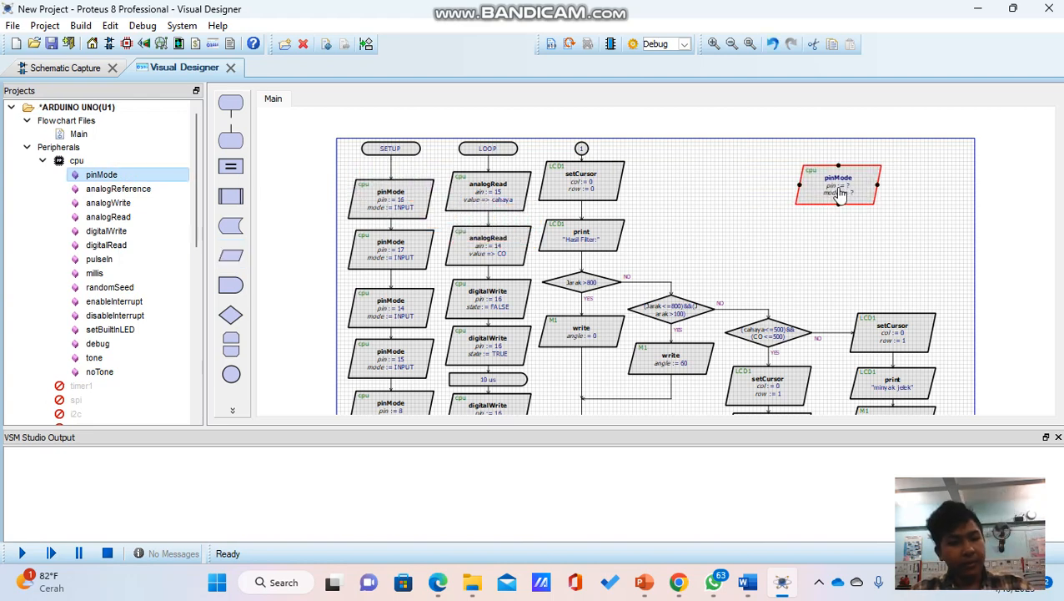
key(ctrl+z)
- Open the settings of the first SETUP pinMode block, review its pin and mode arguments, and accept them as they are
right_click(420, 191)
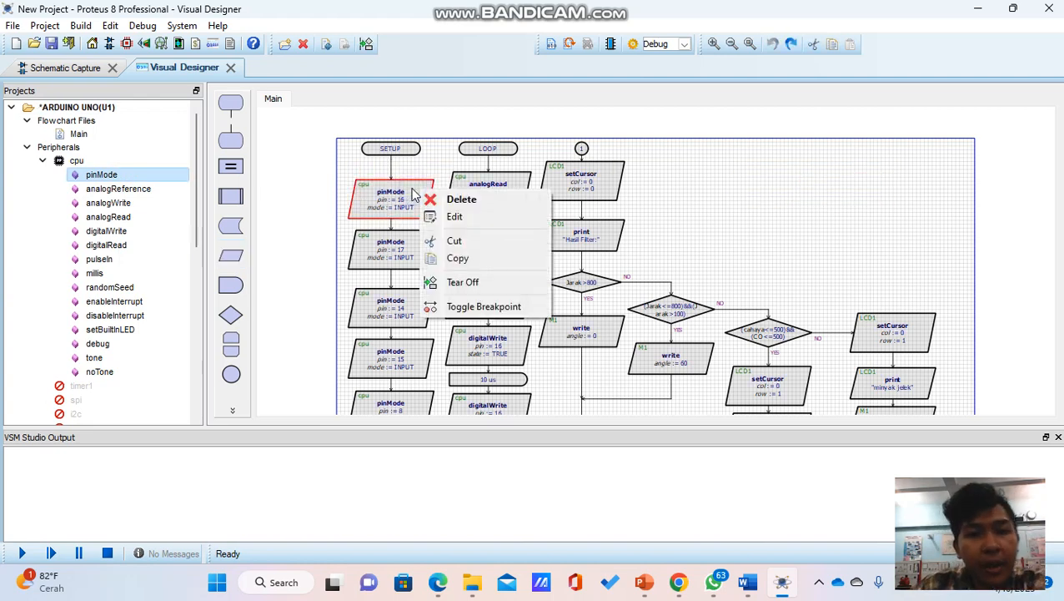
click(458, 218)
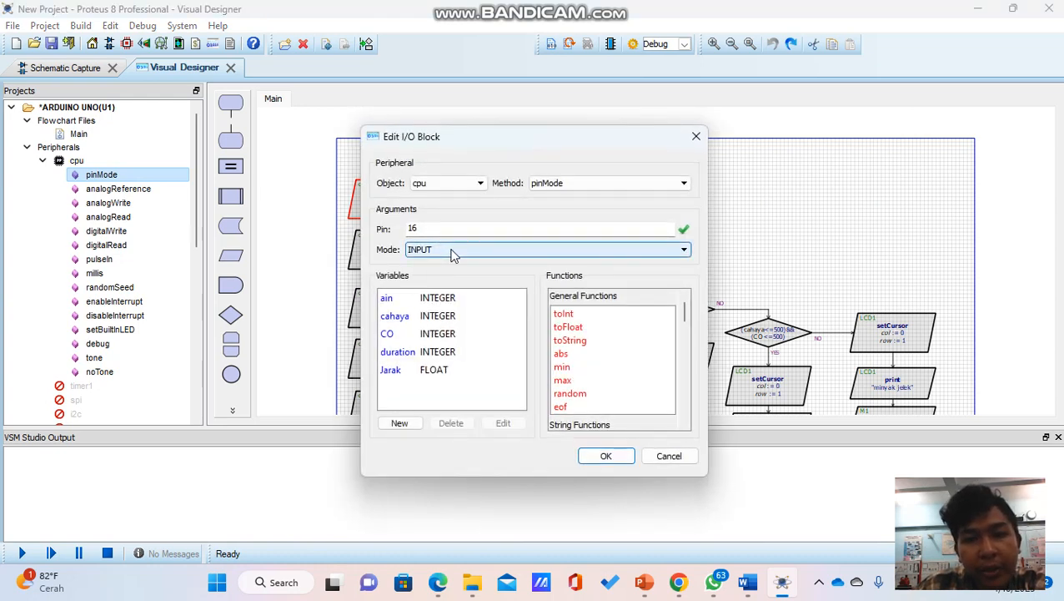
click(598, 455)
scroll(405, 275, down, 1)
scroll(660, 248, up, 1)
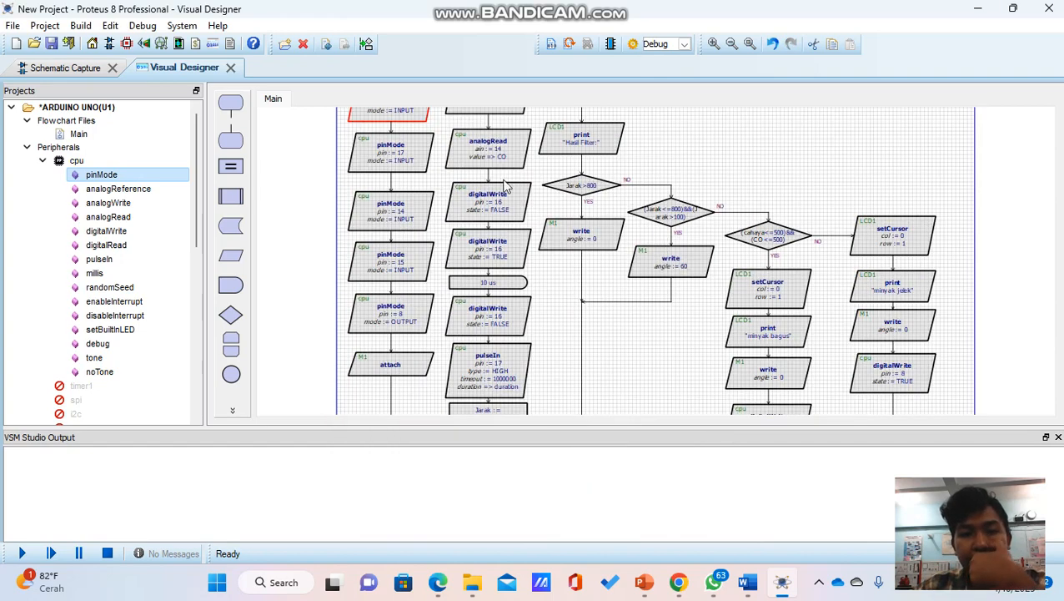
scroll(406, 153, down, 1)
scroll(657, 262, up, 1)
- Point out the SETUP pinMode blocks for pins 17, 14 and 15 by selecting each in turn
click(390, 253)
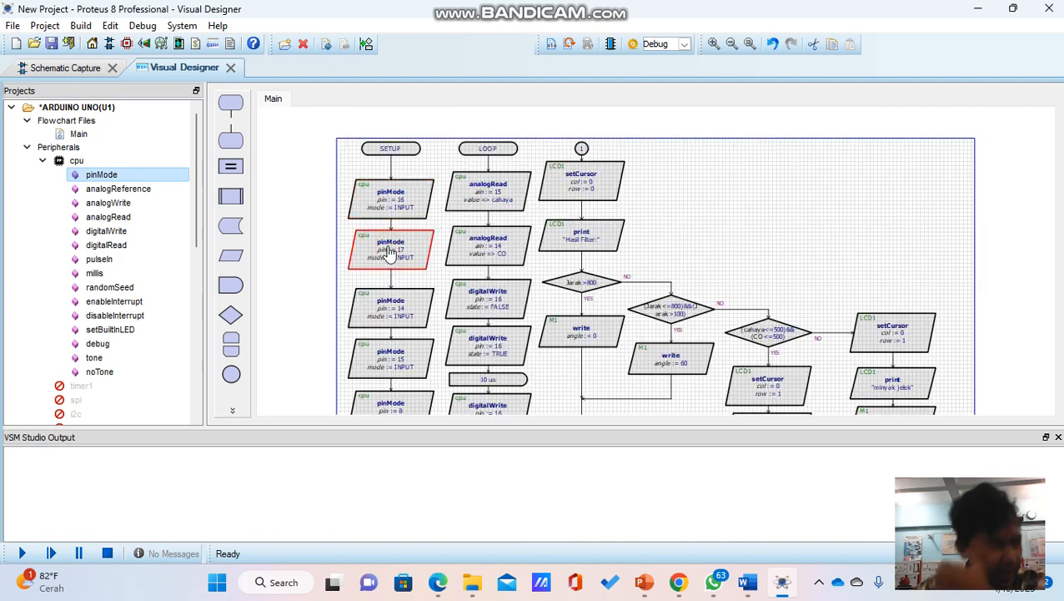
click(410, 310)
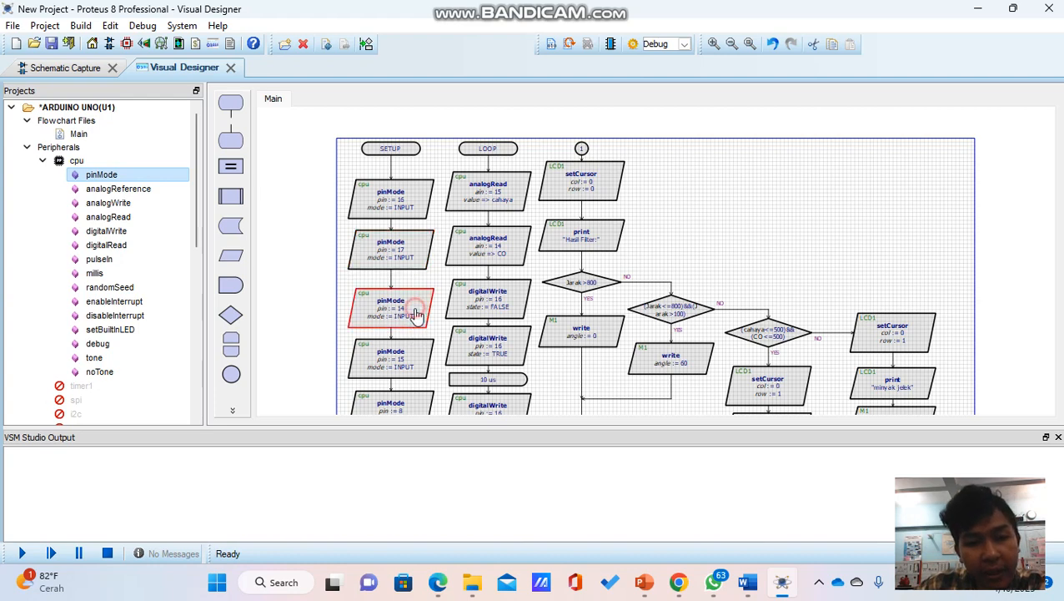
scroll(445, 350, down, 1)
scroll(658, 265, up, 1)
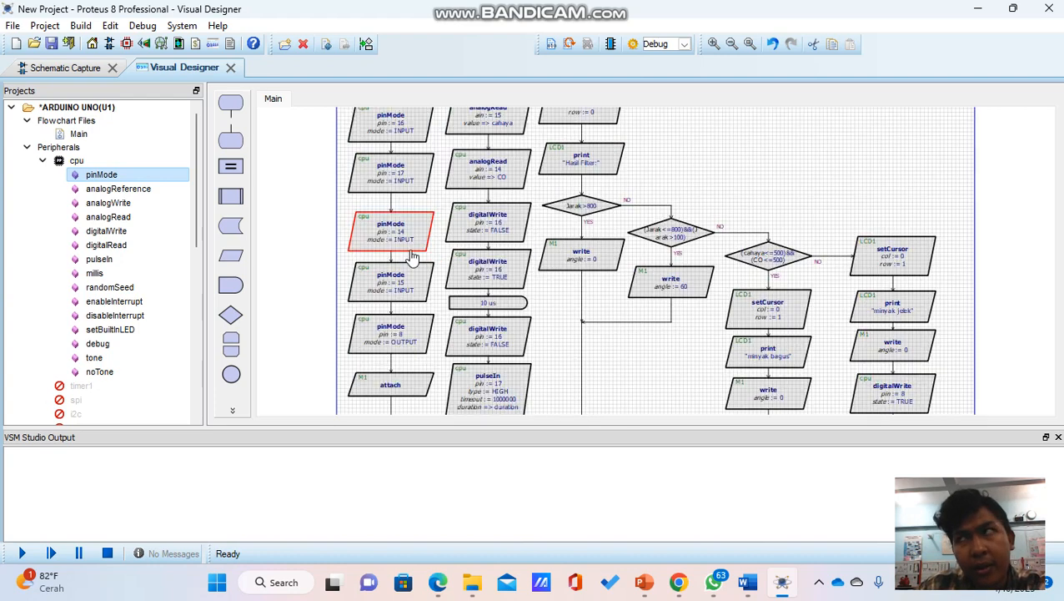
click(418, 284)
- Show the schematic and examine the IO14 wiring of the MQ-7 gas sensor and the IO15 wiring of the LDR
click(87, 72)
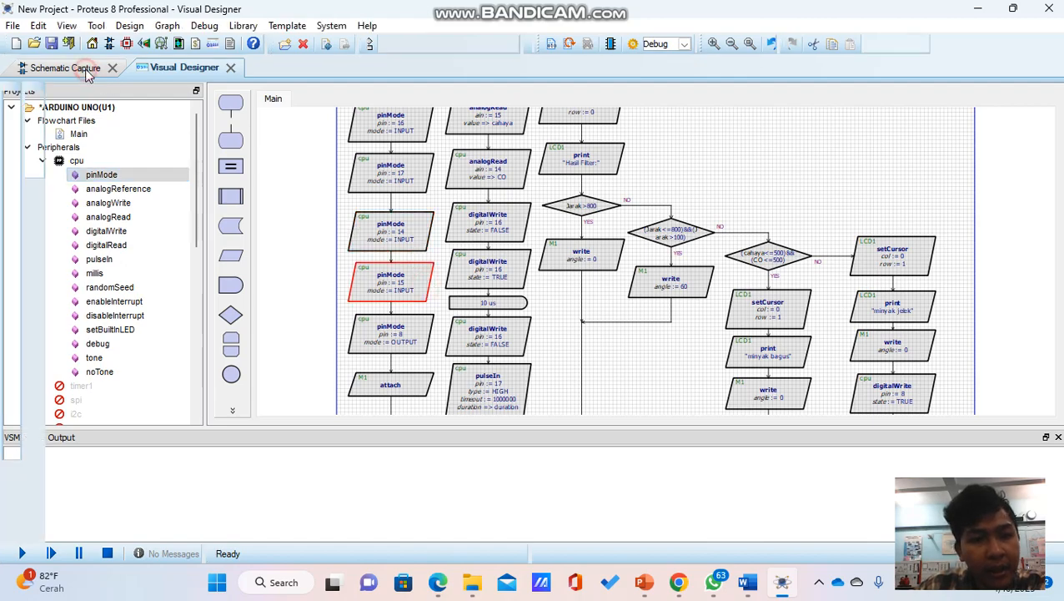
scroll(636, 315, up, 2)
scroll(517, 367, up, 1)
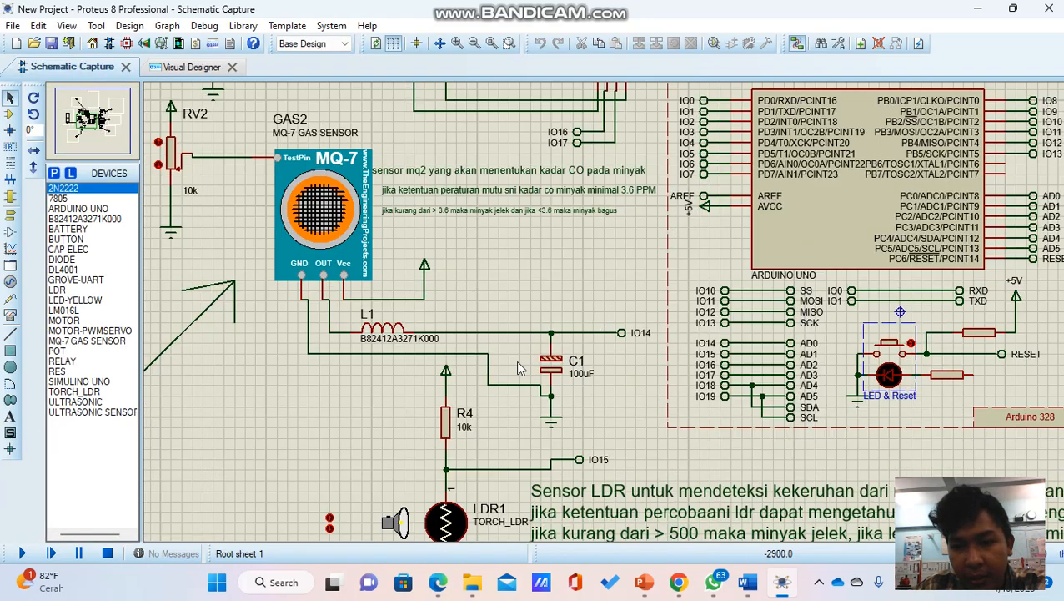
scroll(582, 418, down, 1)
scroll(582, 417, up, 1)
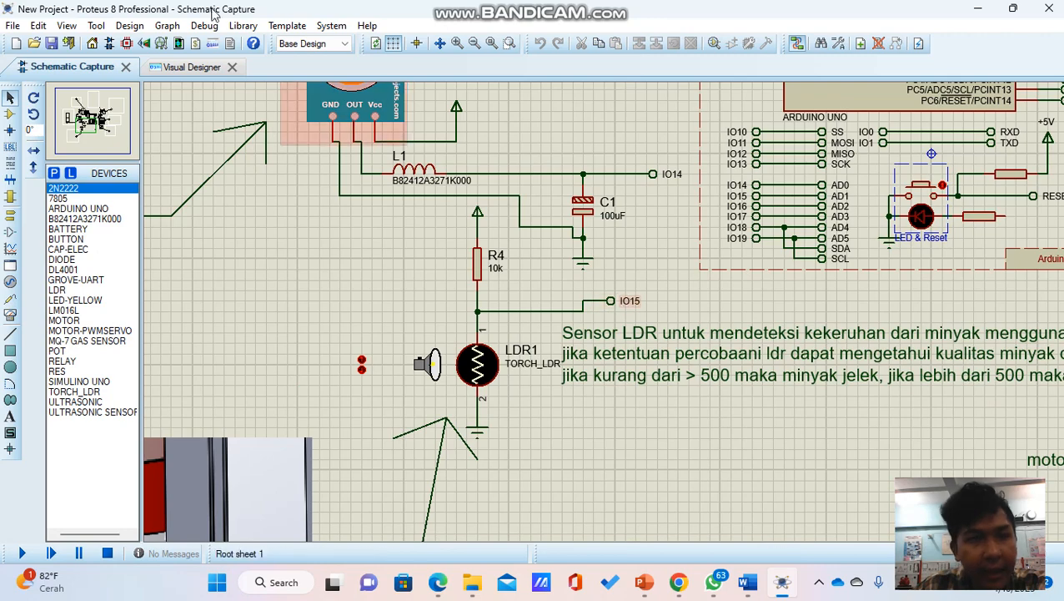
- Examine the pin 8 pinMode block in the SETUP flow and compare it with the IO8 relay driver wiring in the schematic
click(188, 67)
scroll(396, 334, down, 1)
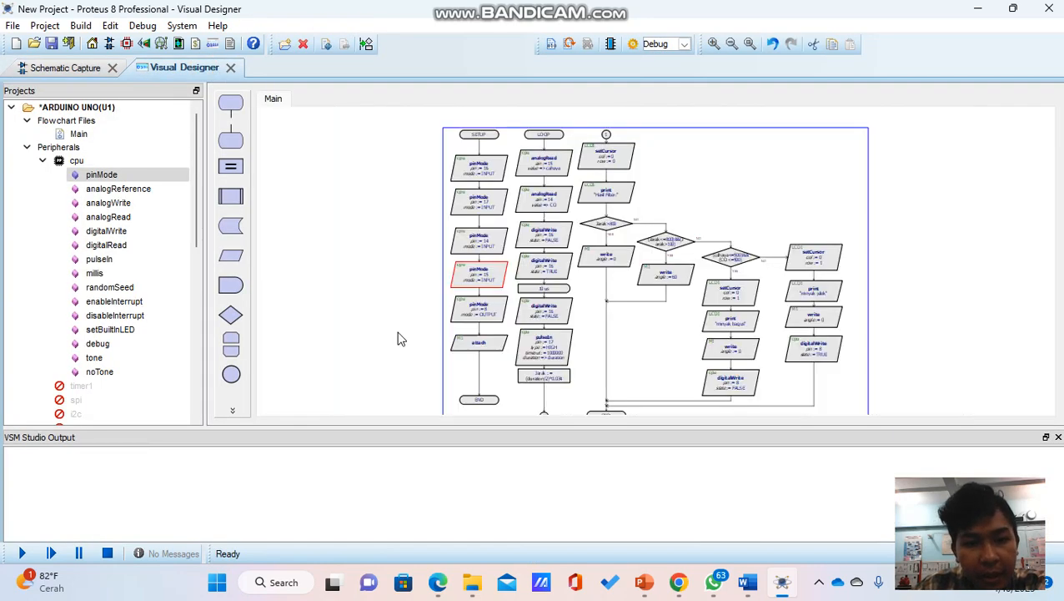
scroll(401, 338, up, 2)
scroll(517, 300, down, 1)
scroll(646, 267, up, 1)
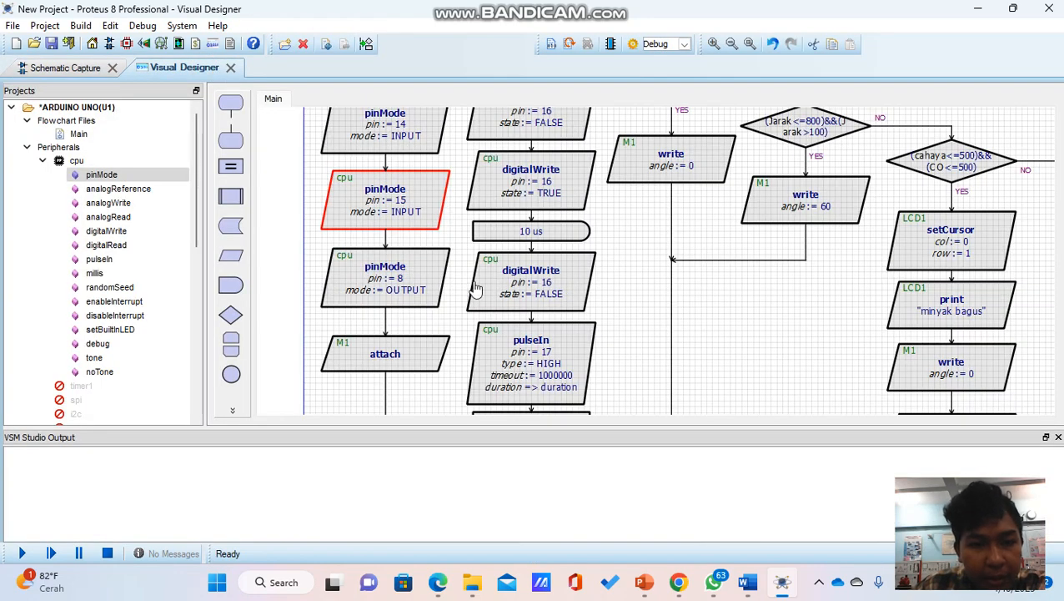
click(88, 66)
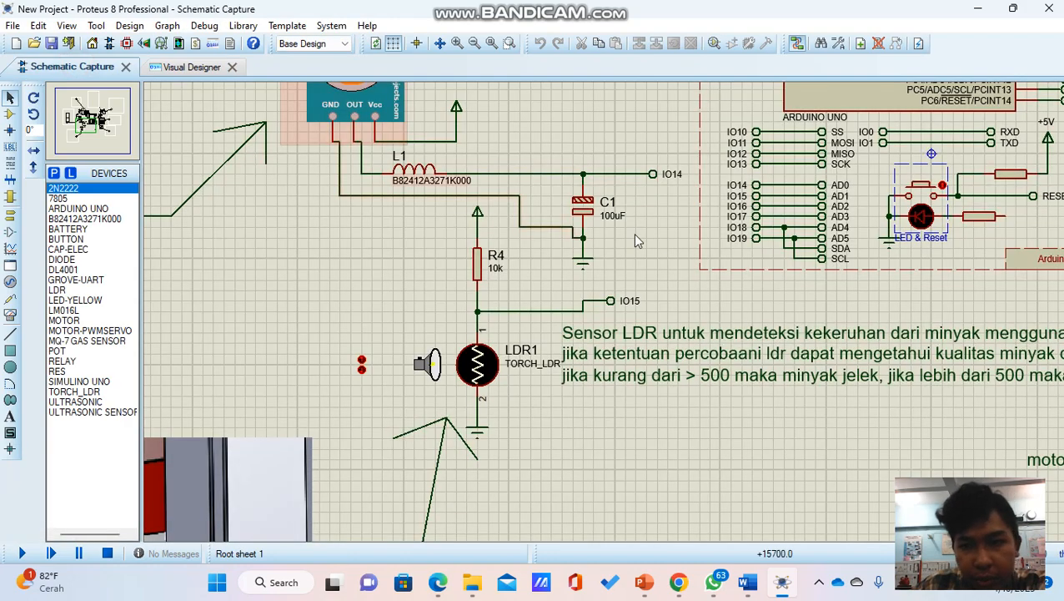
scroll(689, 244, down, 2)
scroll(593, 319, up, 2)
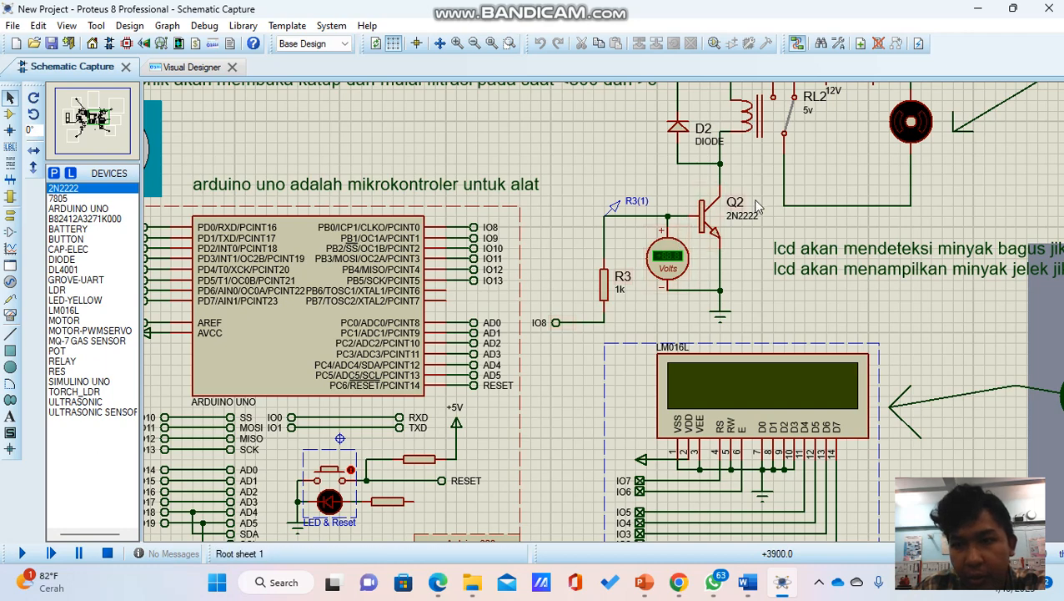
scroll(599, 310, down, 1)
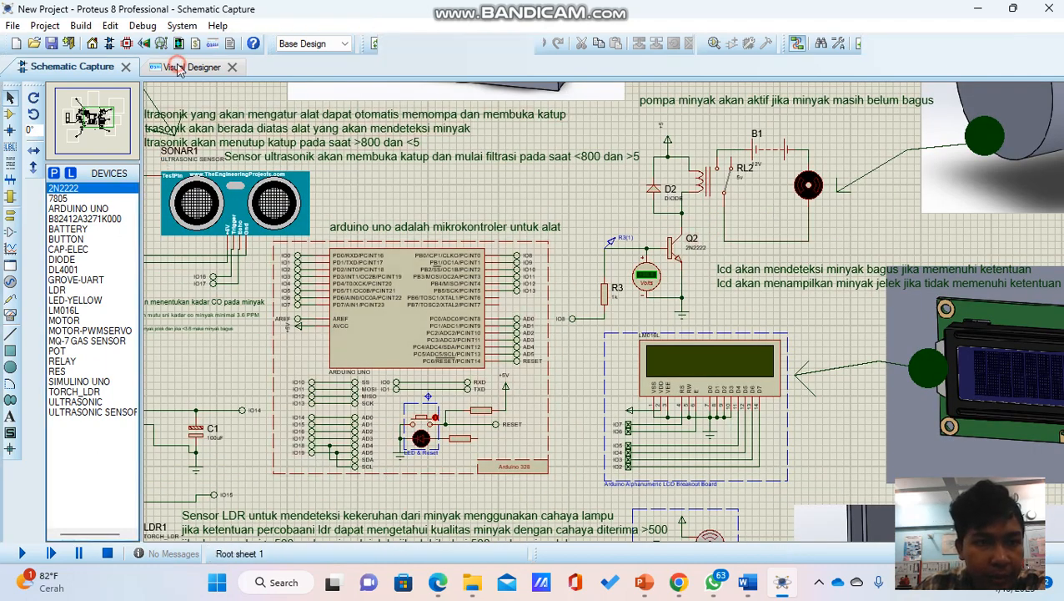
- Compare the M1 attach block and the Arduino Servo methods with the servo's IO9 wiring in the schematic
click(179, 67)
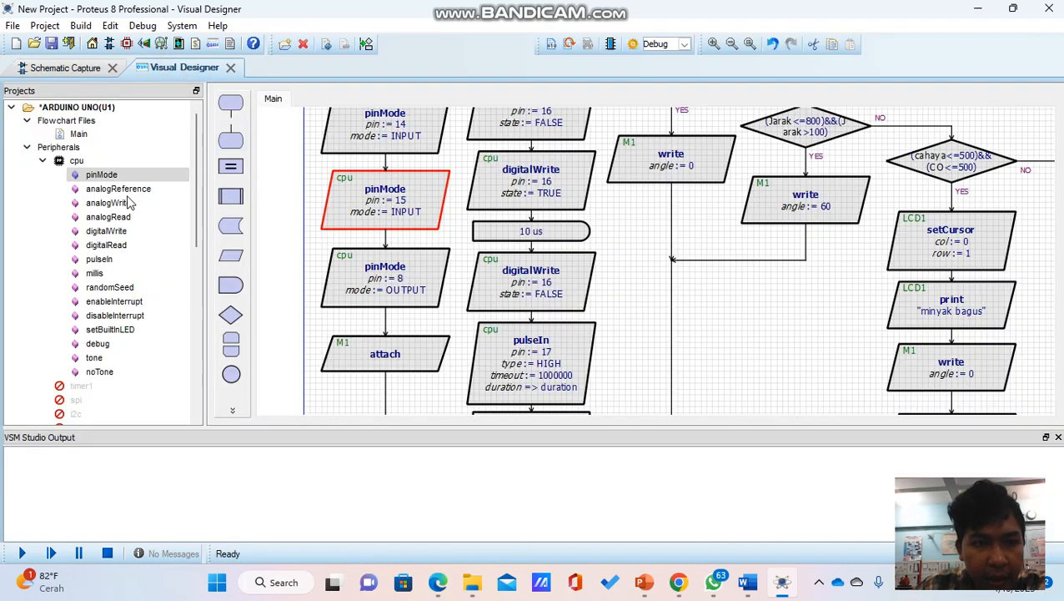
click(65, 67)
scroll(605, 330, up, 3)
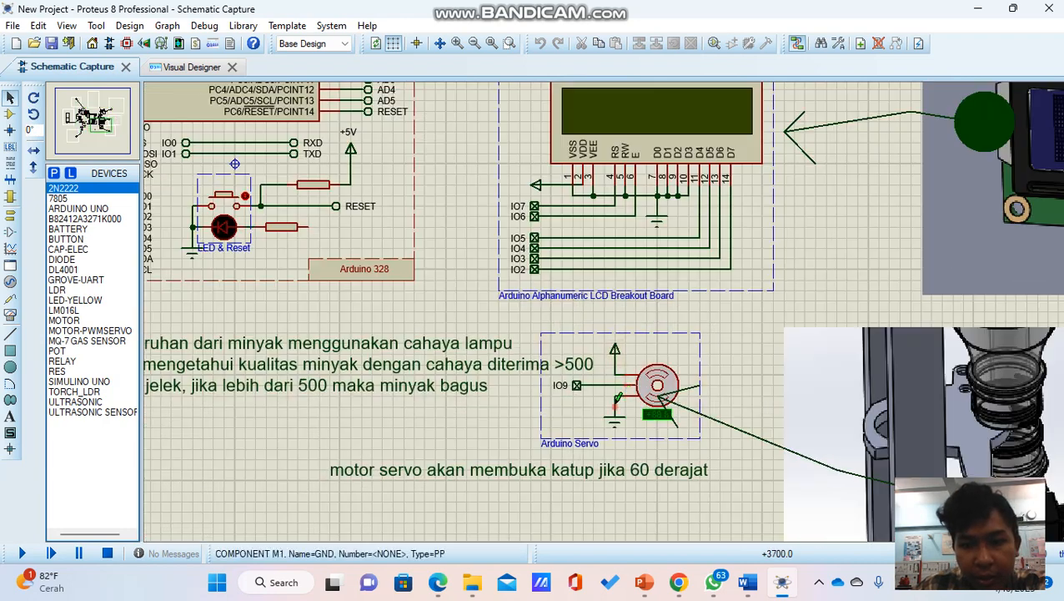
click(176, 67)
scroll(142, 351, down, 10)
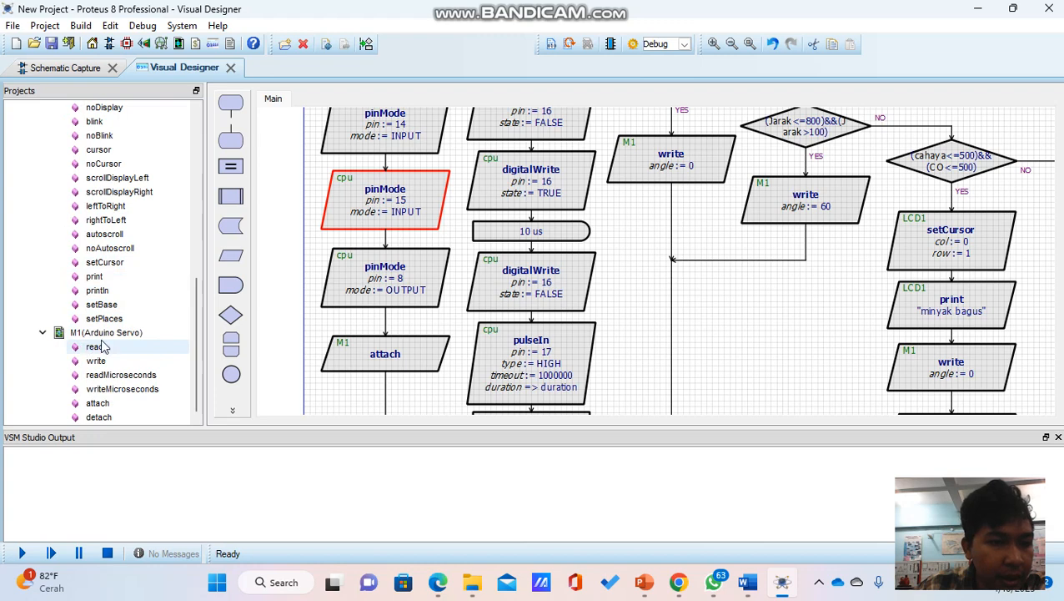
scroll(114, 347, up, 12)
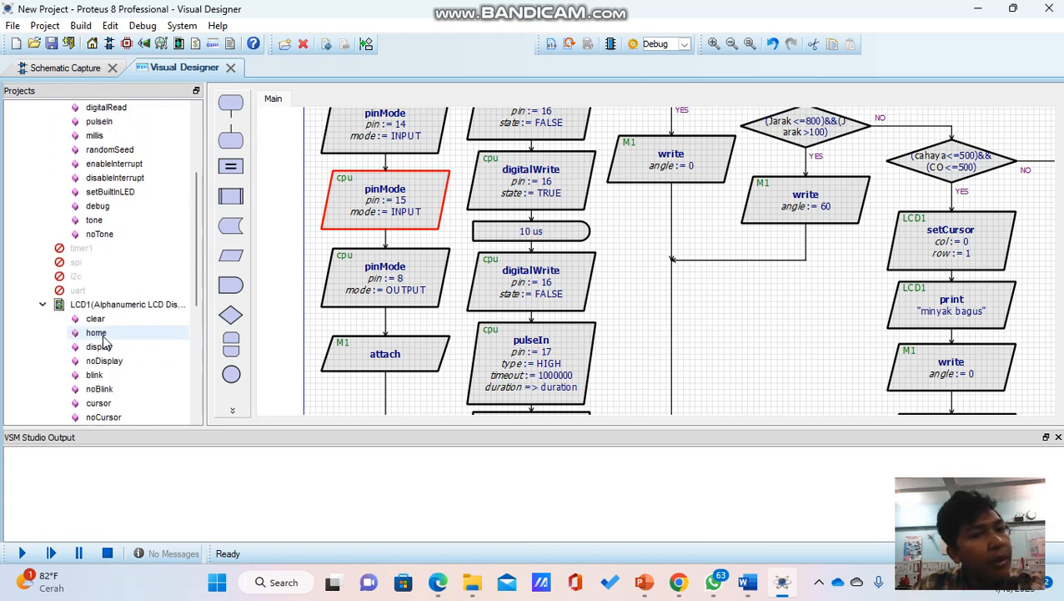
- Open the peripheral picker for the project and preview the Motor Control clips, including Arduino Turtle, Arduino Zumo Robot and the motor shields
right_click(63, 150)
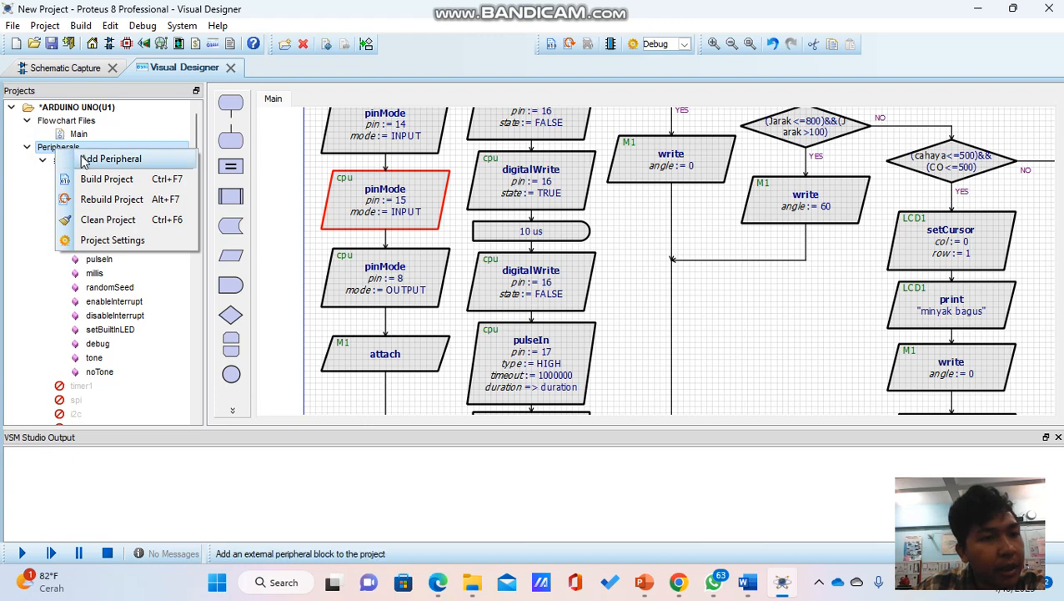
click(86, 161)
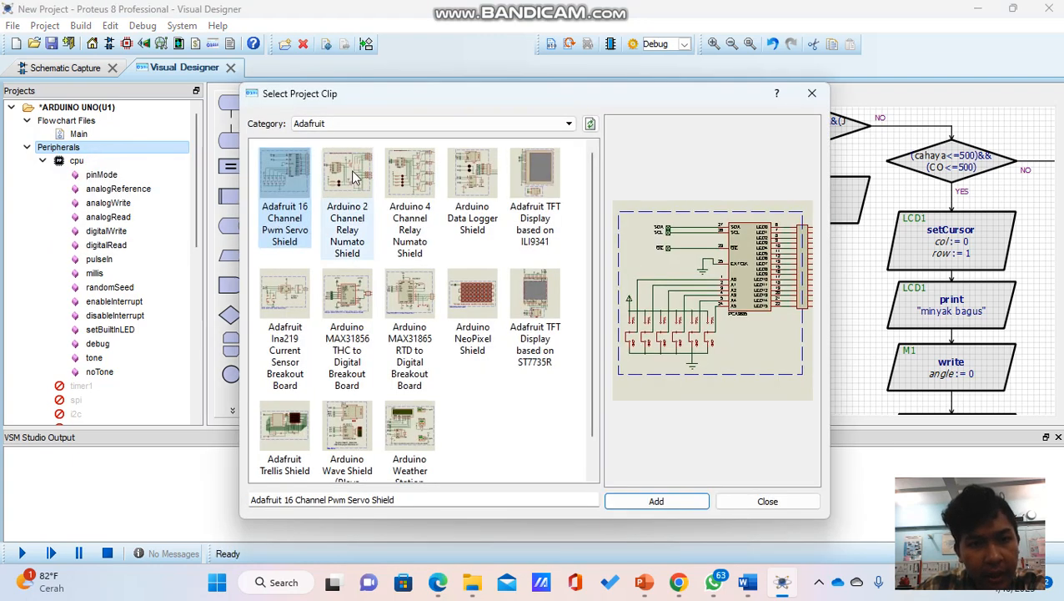
click(502, 124)
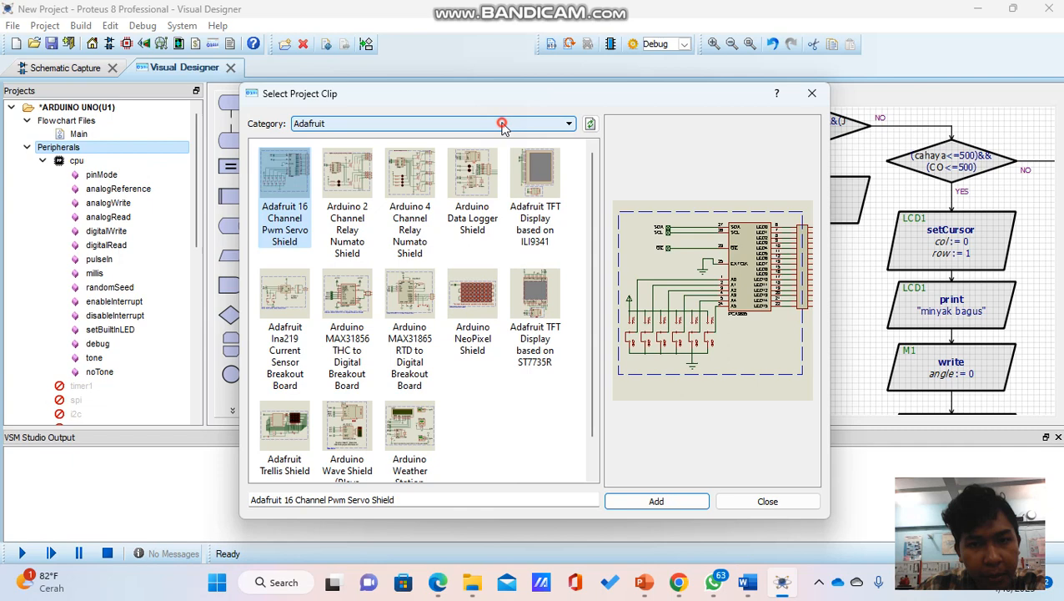
click(417, 173)
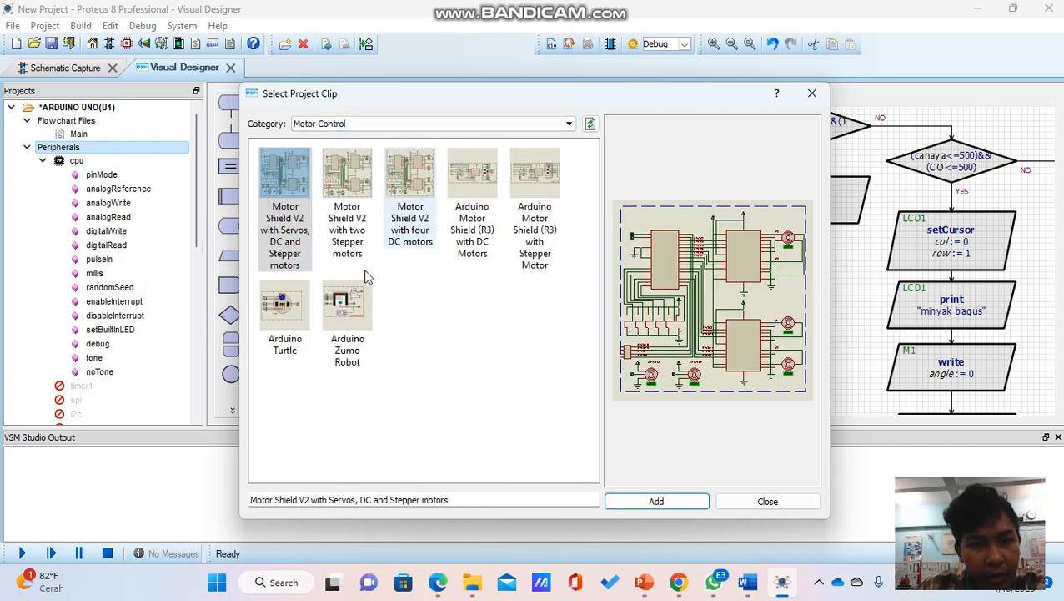
click(285, 307)
click(347, 310)
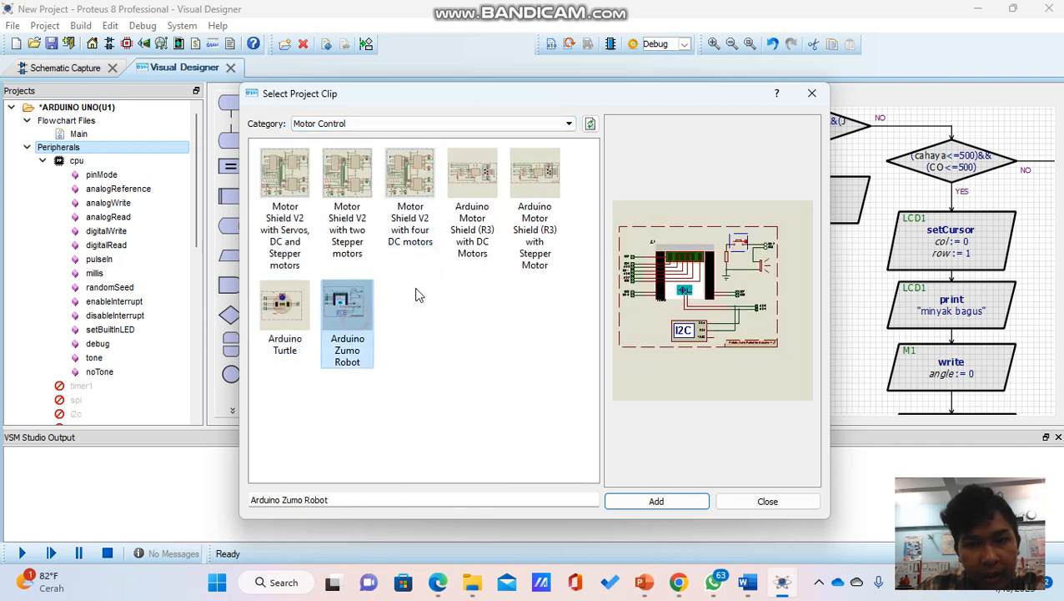
click(526, 247)
click(473, 233)
click(409, 224)
click(284, 221)
click(347, 218)
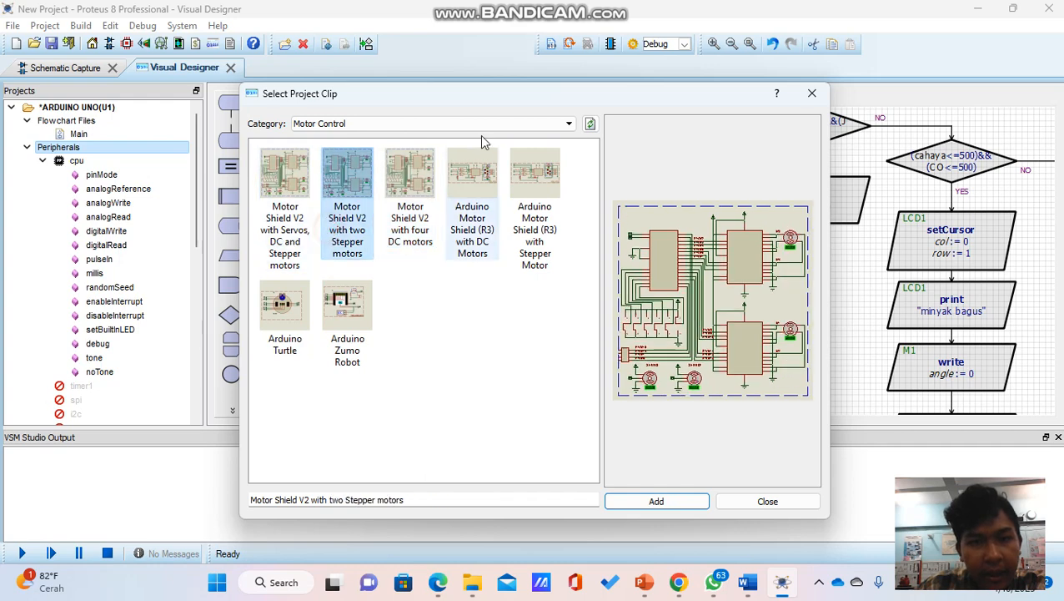
- Preview the Arduino Servo Module among the Breakout Peripherals, and close the picker without adding anything
click(482, 123)
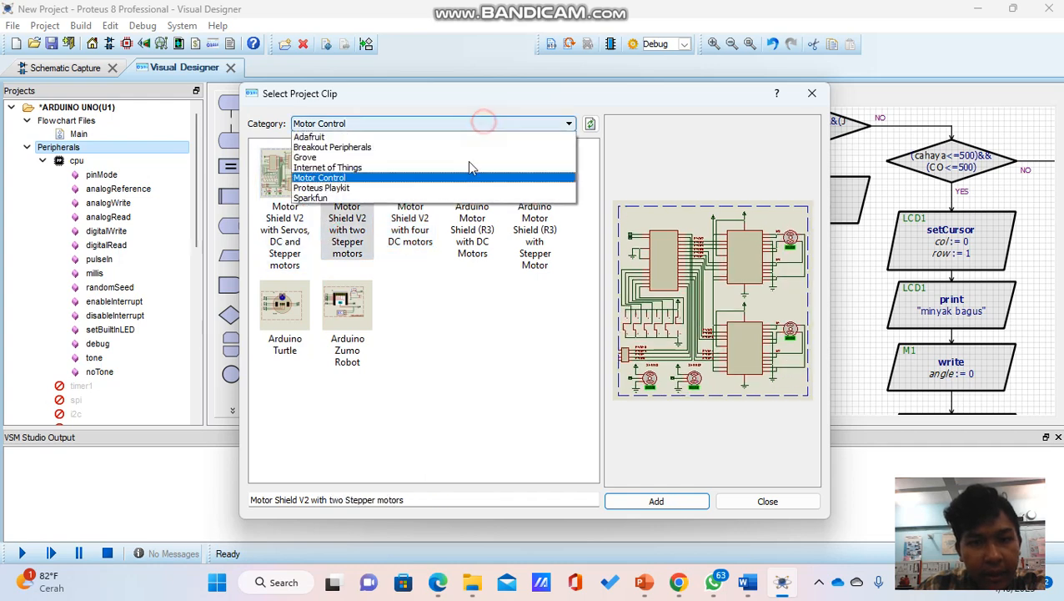
click(397, 147)
scroll(417, 258, down, 5)
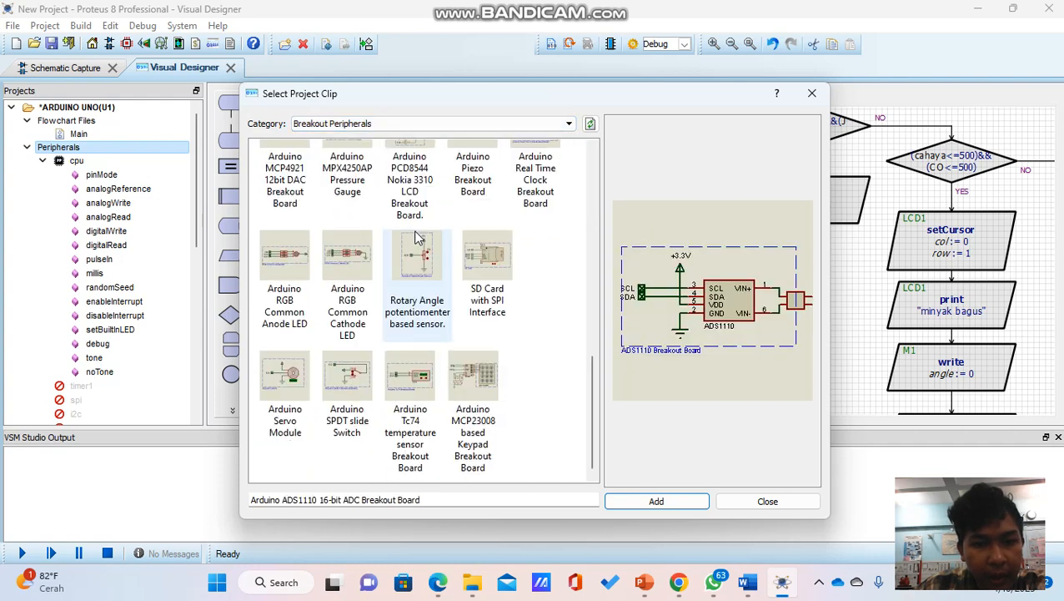
click(290, 381)
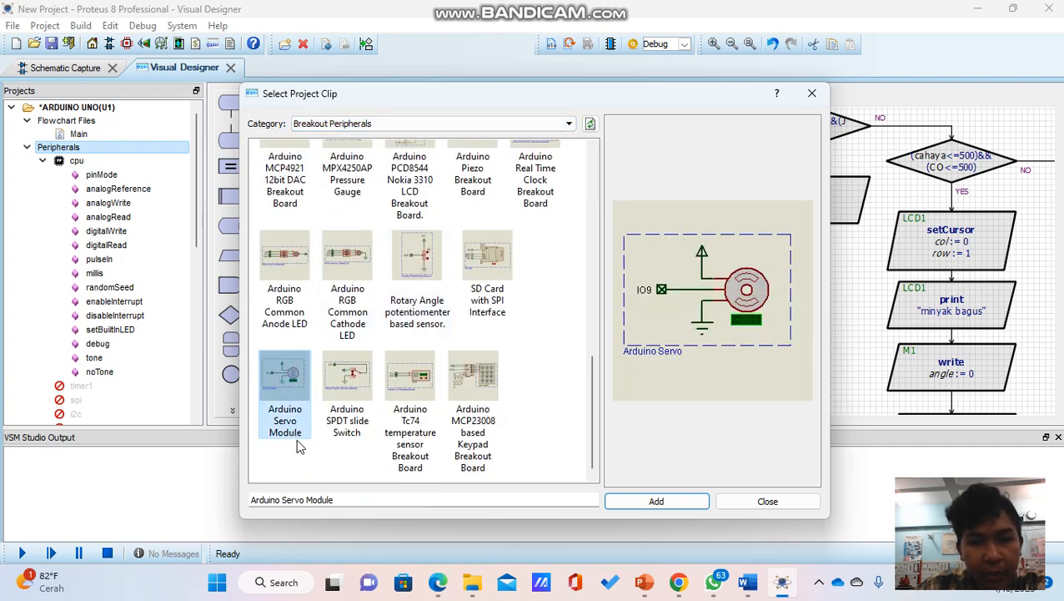
click(812, 92)
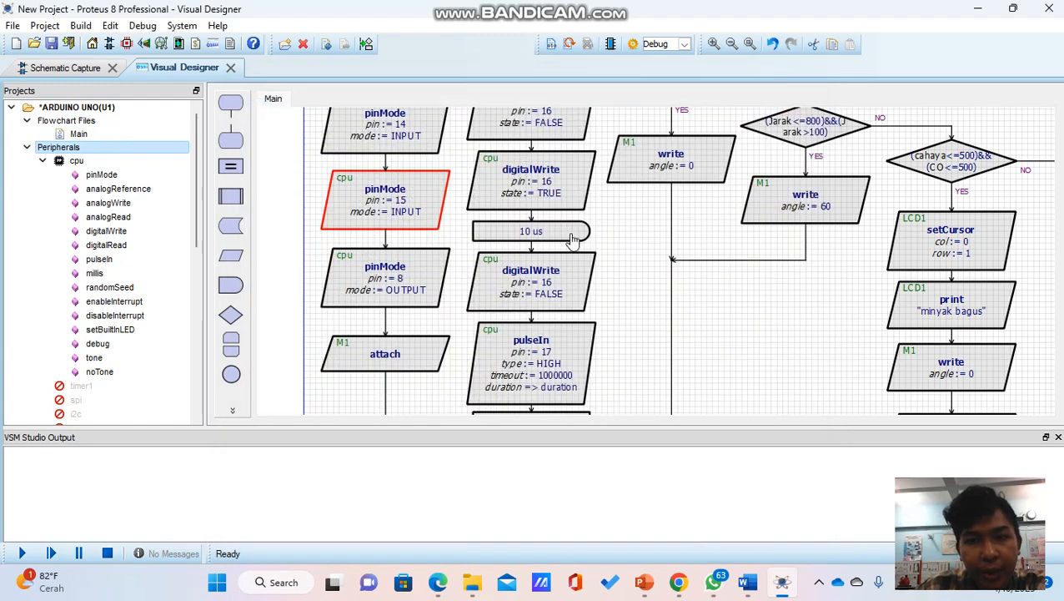
- Examine the LOOP flow from the analogRead blocks for cahaya and CO through the pin 16 digitalWrite pulse to the pulseIn block
scroll(557, 190, down, 3)
scroll(657, 267, up, 3)
scroll(458, 186, down, 1)
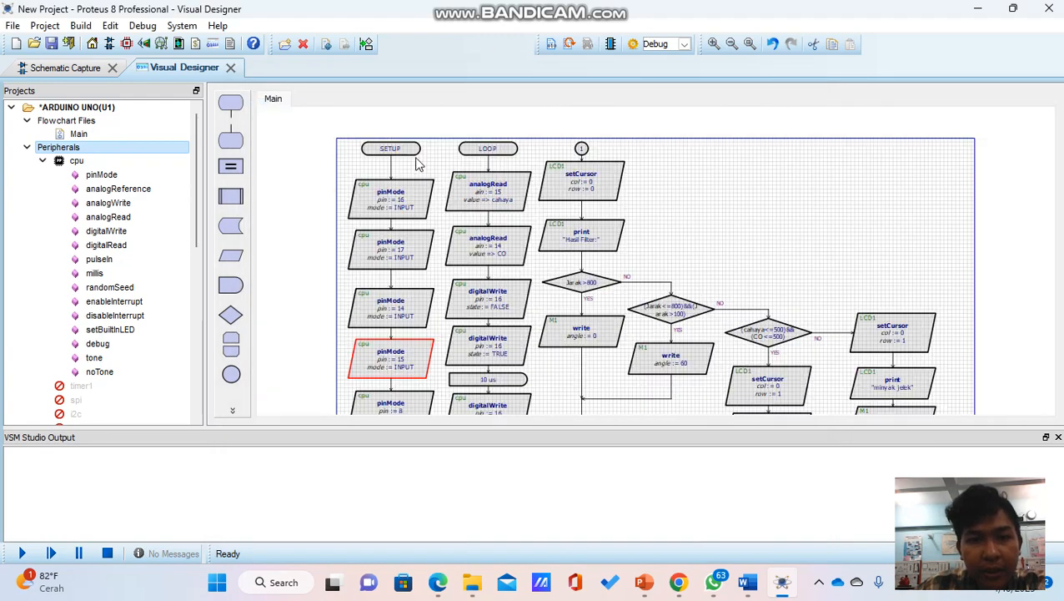
scroll(657, 267, up, 1)
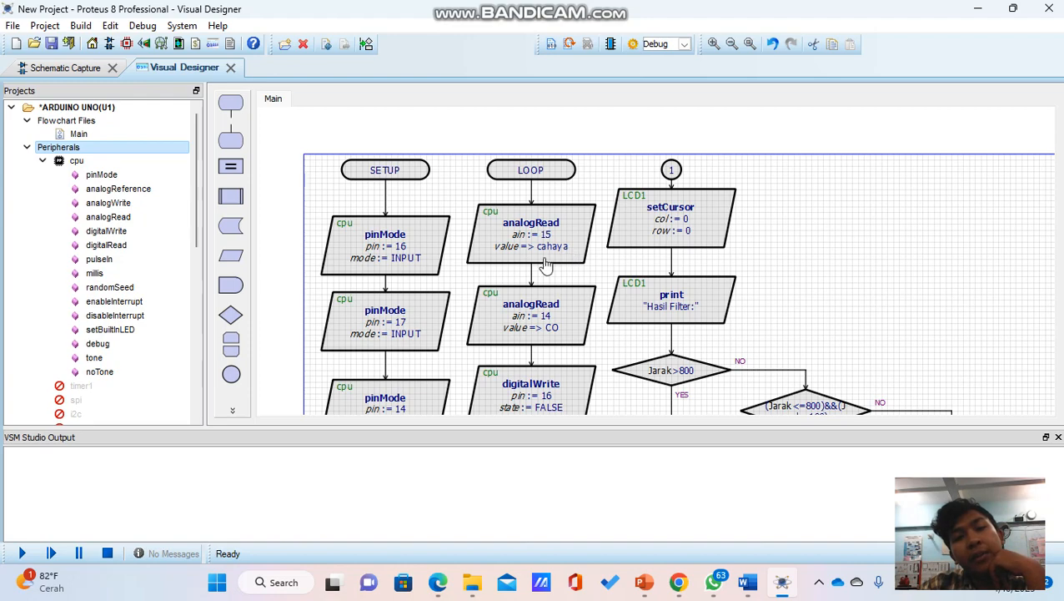
scroll(552, 344, down, 3)
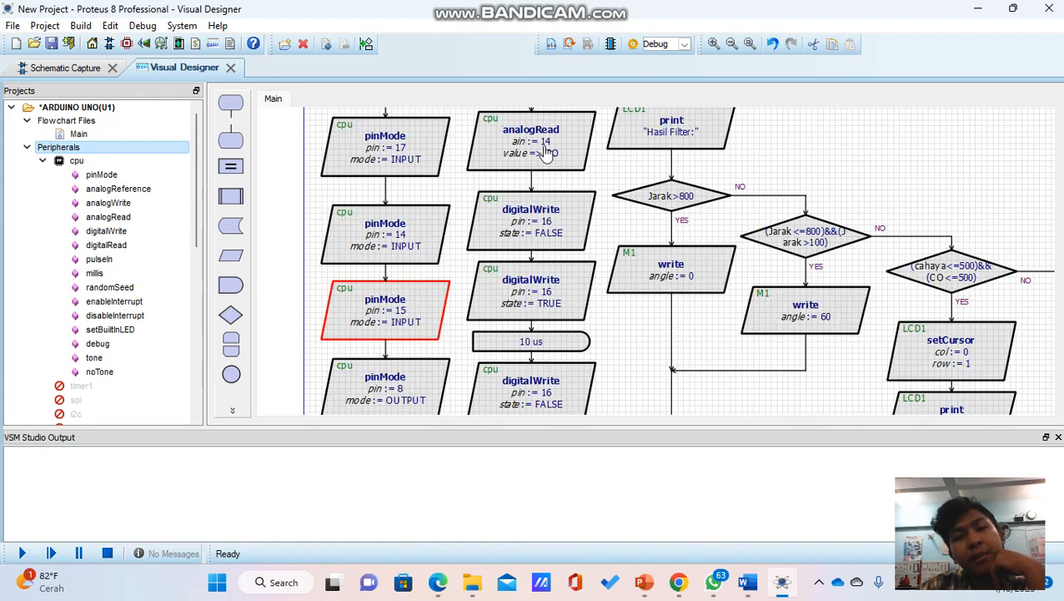
scroll(557, 246, up, 1)
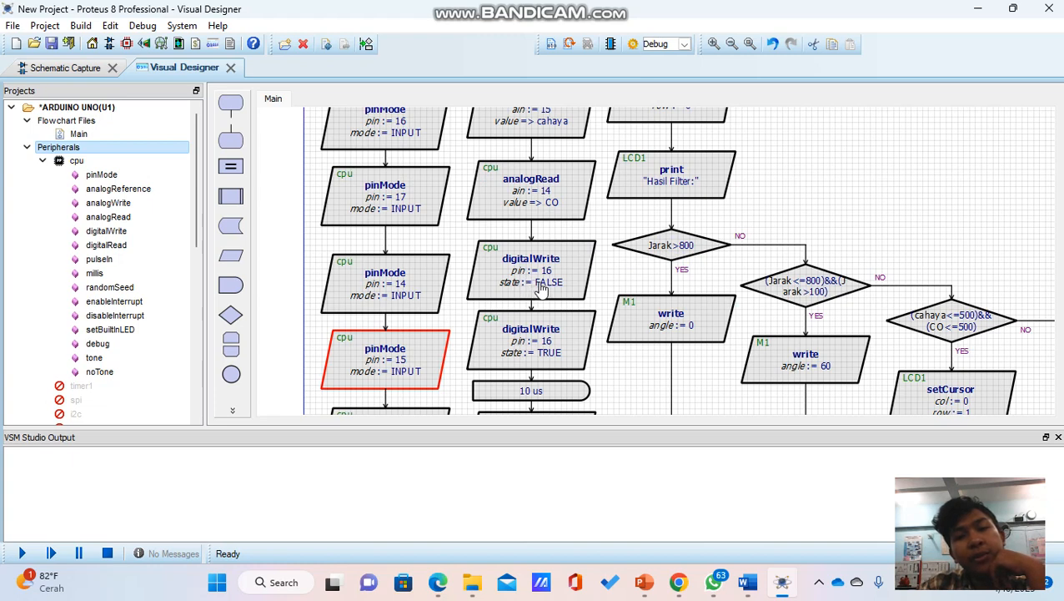
scroll(539, 333, down, 1)
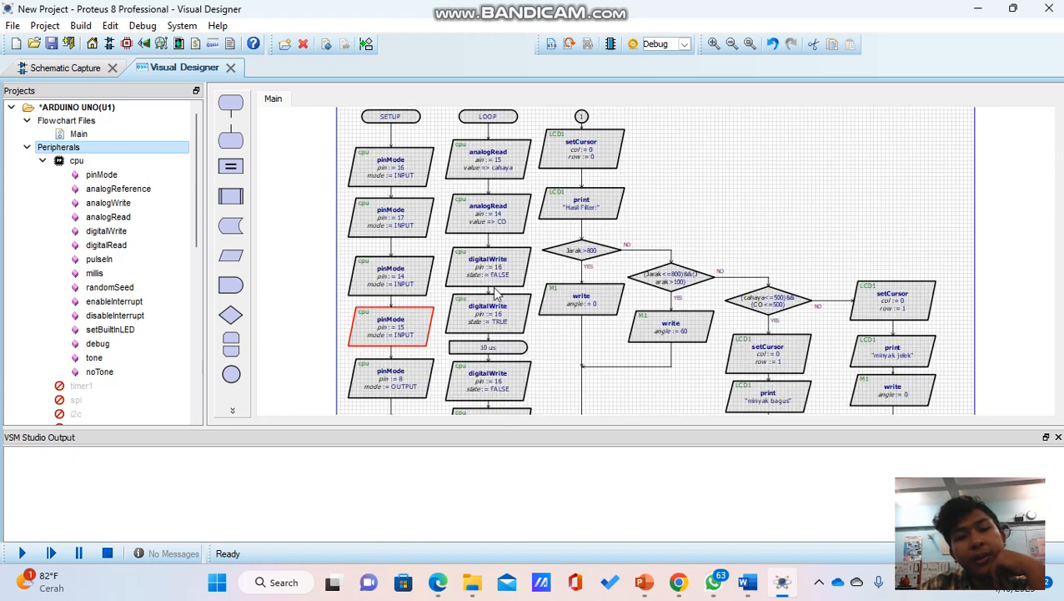
scroll(496, 292, up, 1)
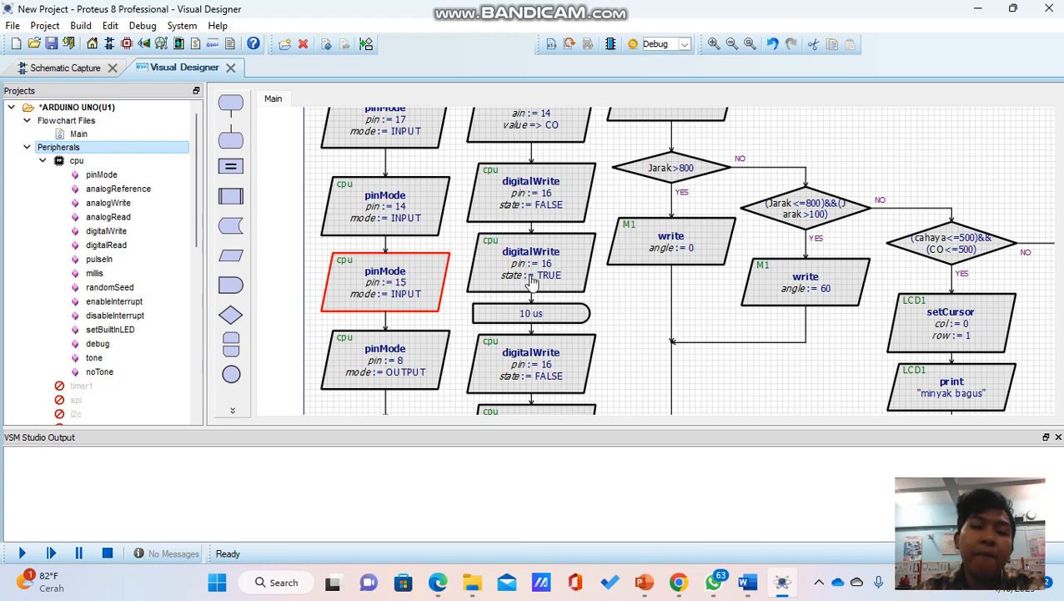
scroll(532, 282, down, 1)
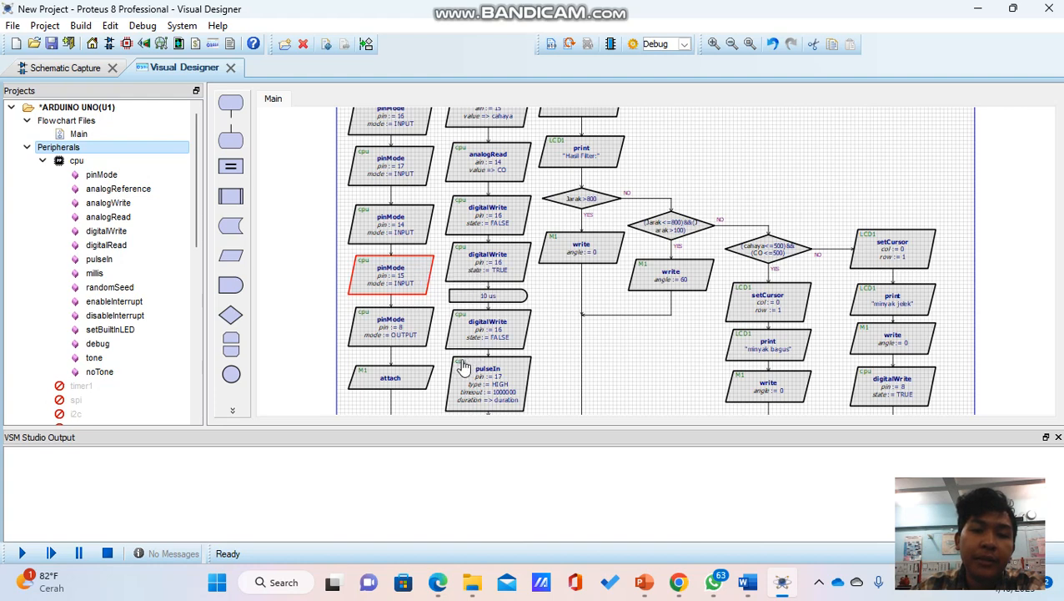
scroll(495, 391, up, 1)
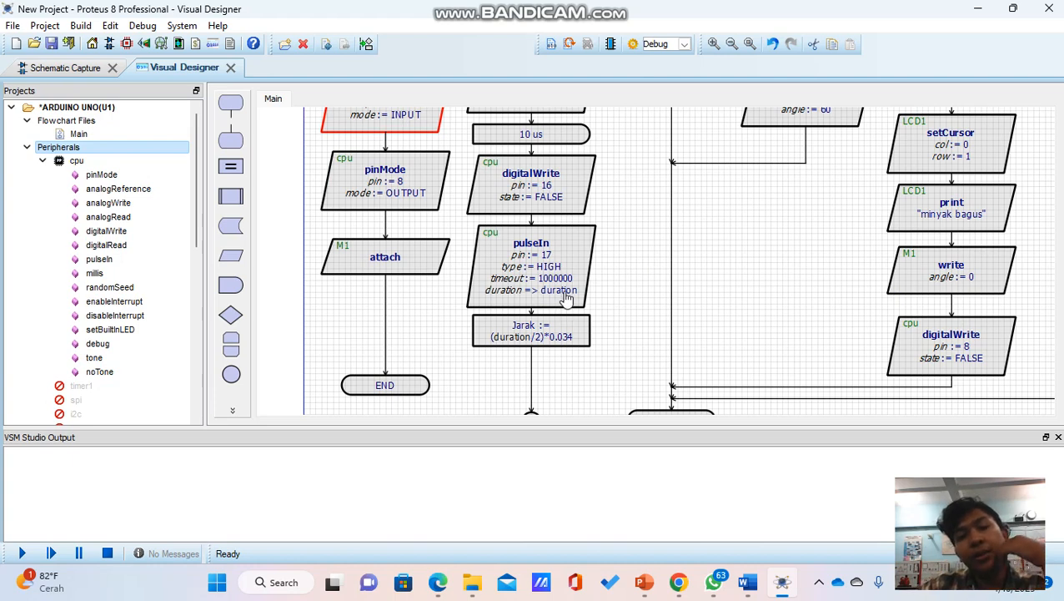
- Insert a cpu pulseIn block into the flow that starts at connector 1, and undo the insertion
scroll(81, 279, down, 5)
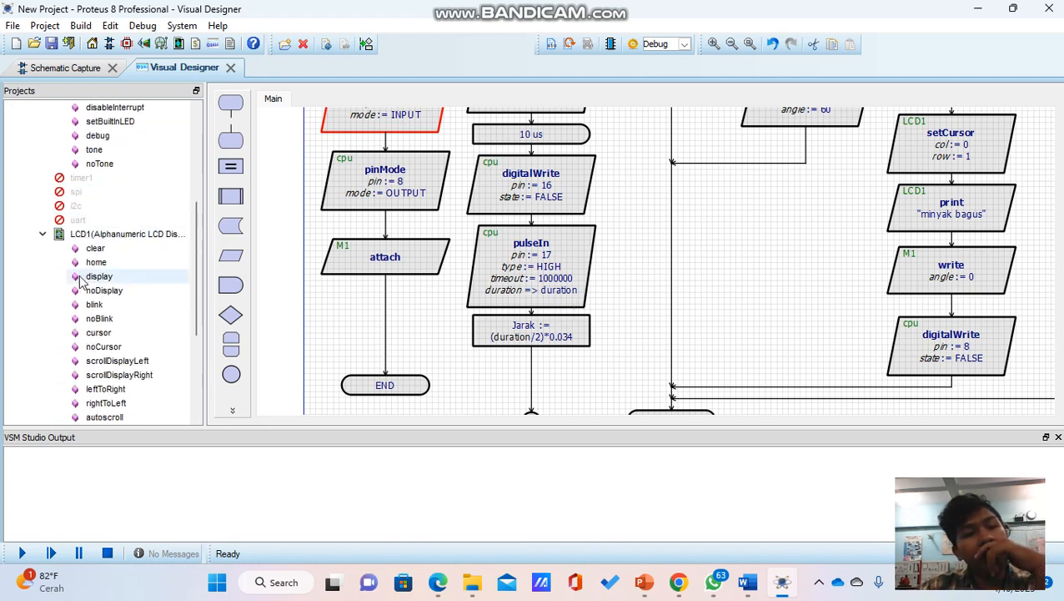
scroll(92, 292, down, 3)
scroll(117, 307, down, 1)
scroll(117, 310, up, 2)
scroll(118, 310, down, 2)
scroll(116, 325, up, 8)
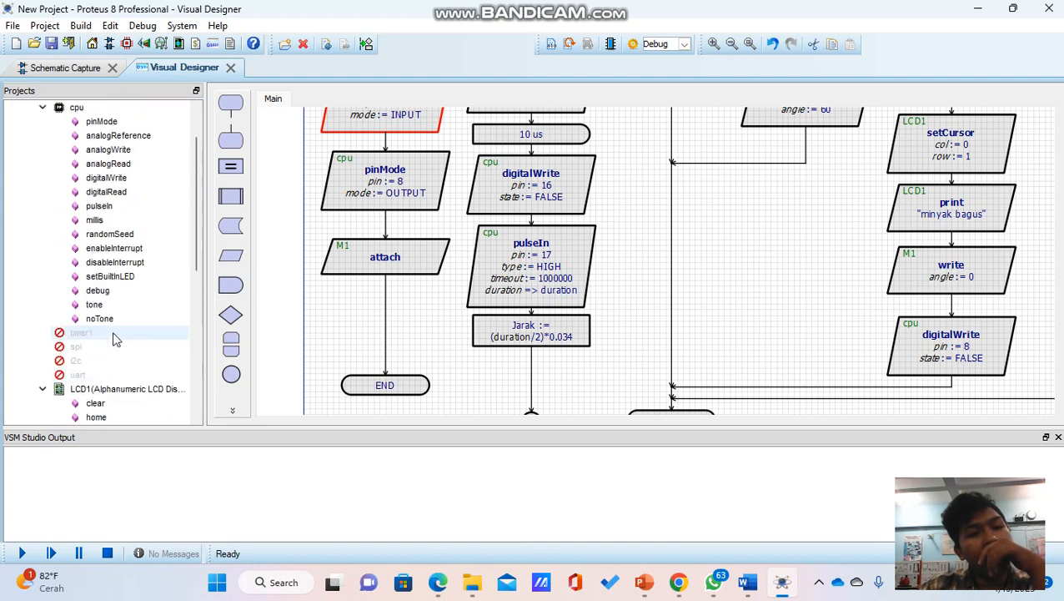
scroll(115, 338, up, 1)
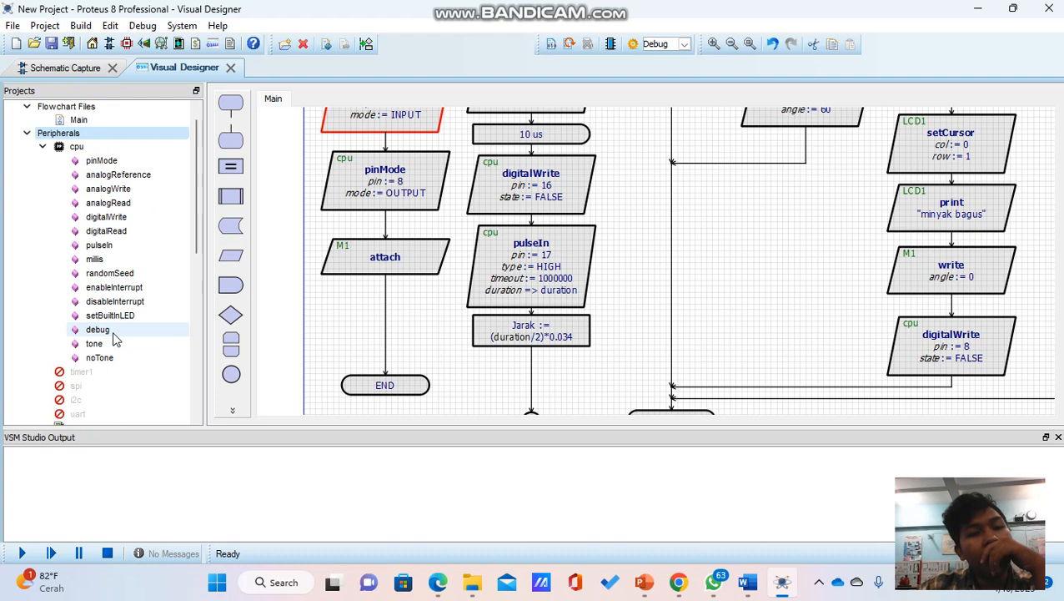
drag(97, 245, 679, 254)
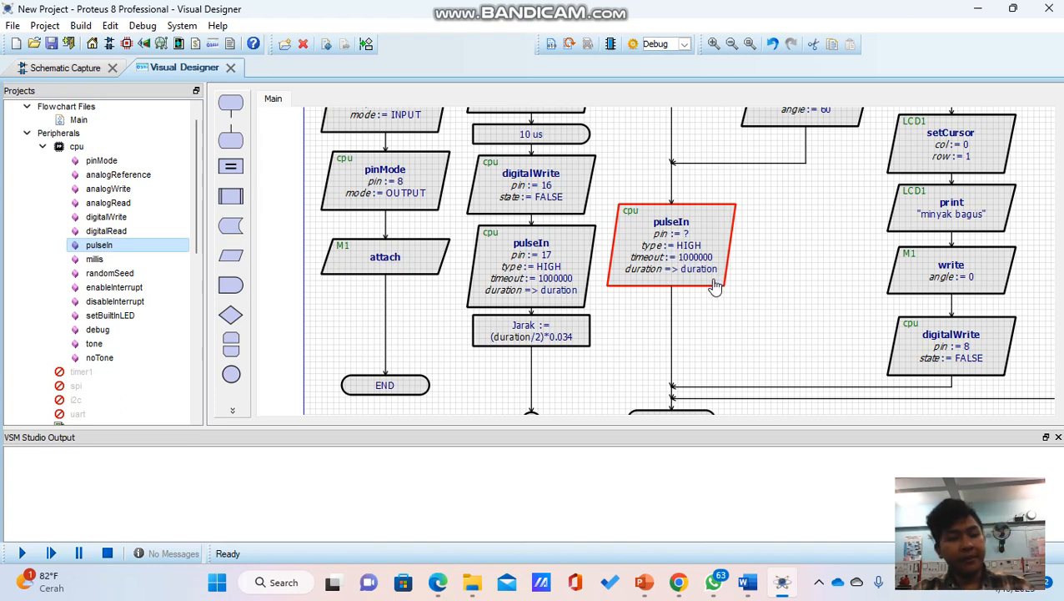
key(ctrl+z)
- Examine the Jarak assignment block below pulseIn in the LOOP flow, including its distance formula
scroll(546, 313, down, 1)
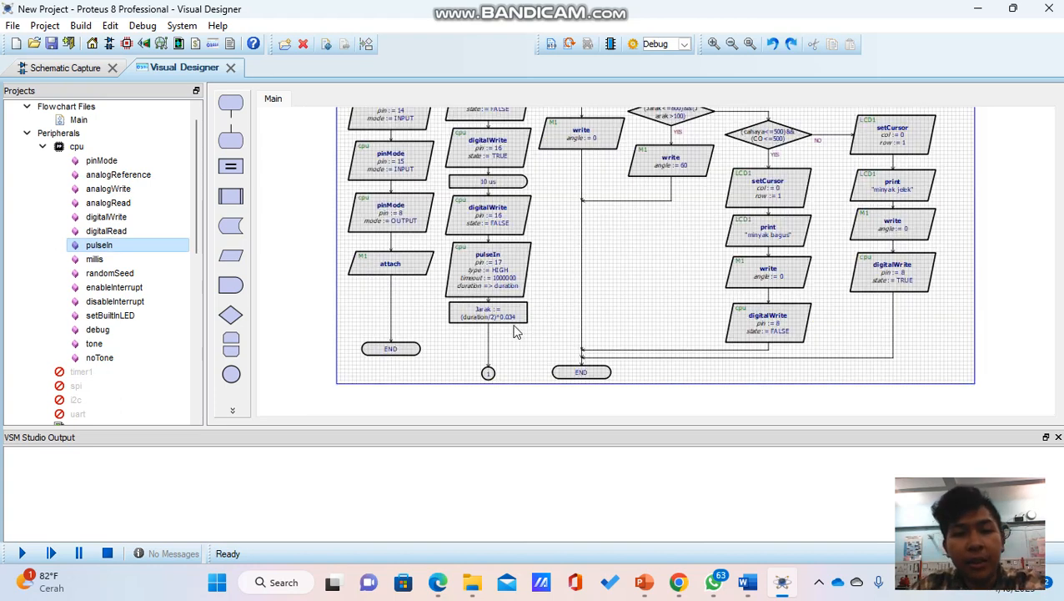
scroll(657, 268, up, 2)
scroll(657, 269, up, 1)
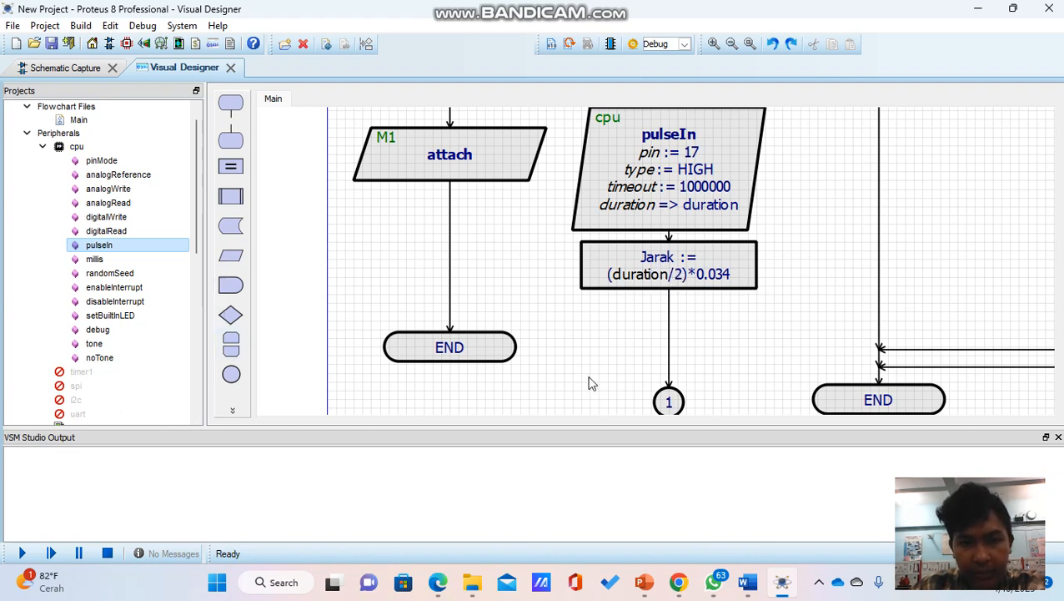
click(739, 255)
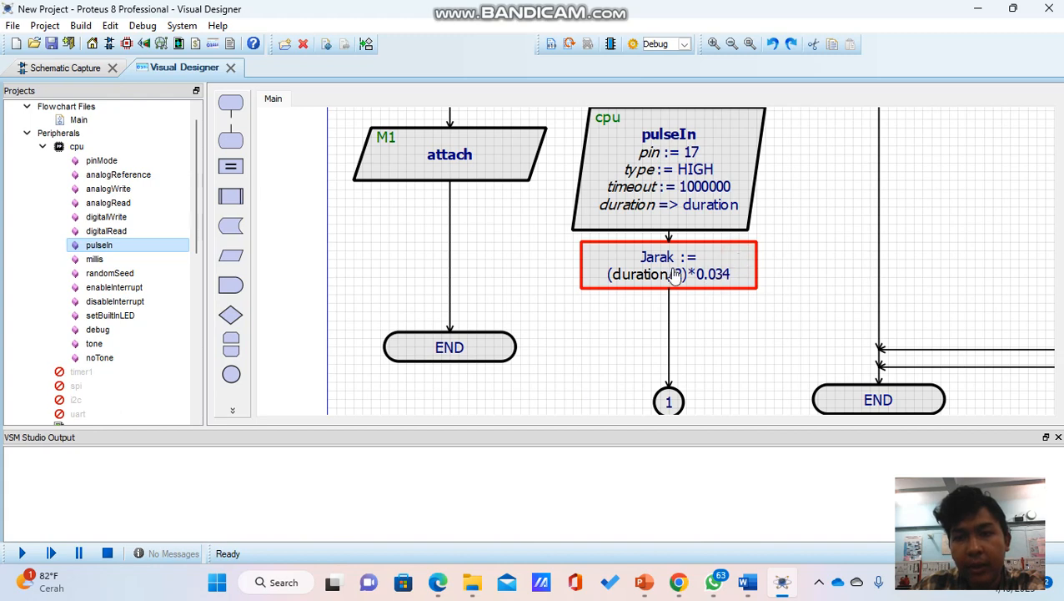
- Review the LCD1 and M1 Arduino Servo methods in the project's peripherals, and return to the flowchart overview
scroll(108, 301, down, 10)
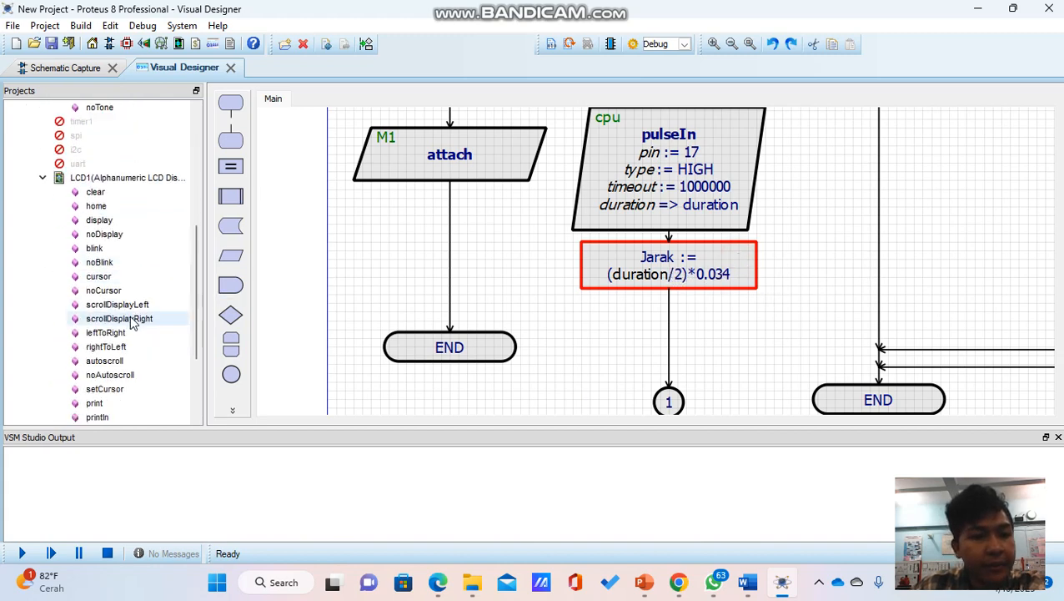
scroll(934, 253, up, 2)
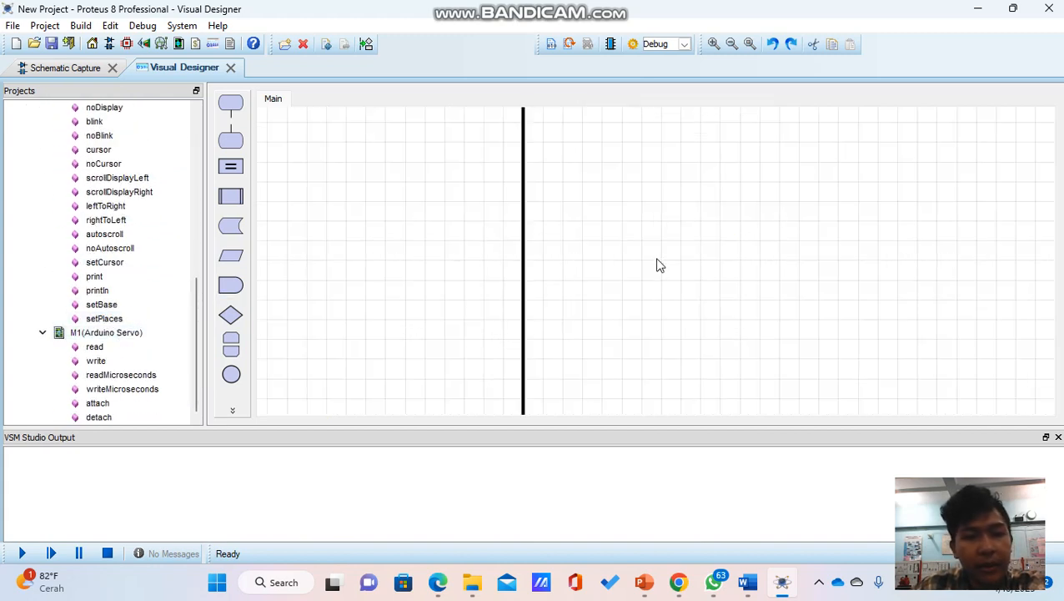
scroll(656, 260, down, 2)
scroll(625, 158, down, 3)
scroll(606, 258, up, 1)
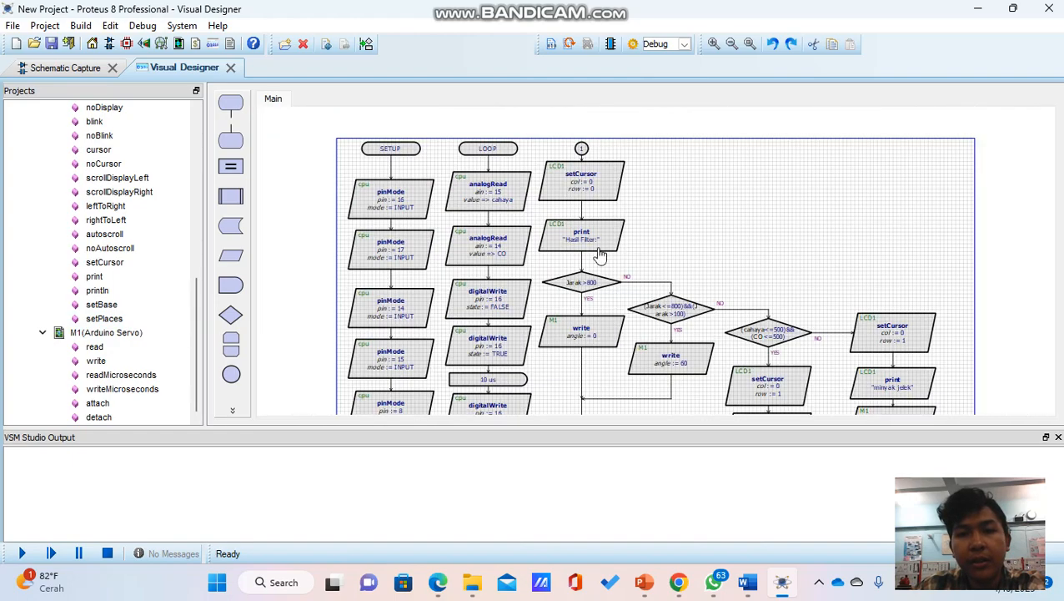
- Trace how the end of the LOOP flow links through connector 1 to the LCD1 setCursor block
scroll(524, 323, down, 2)
scroll(574, 342, up, 3)
scroll(624, 285, down, 3)
scroll(567, 329, up, 2)
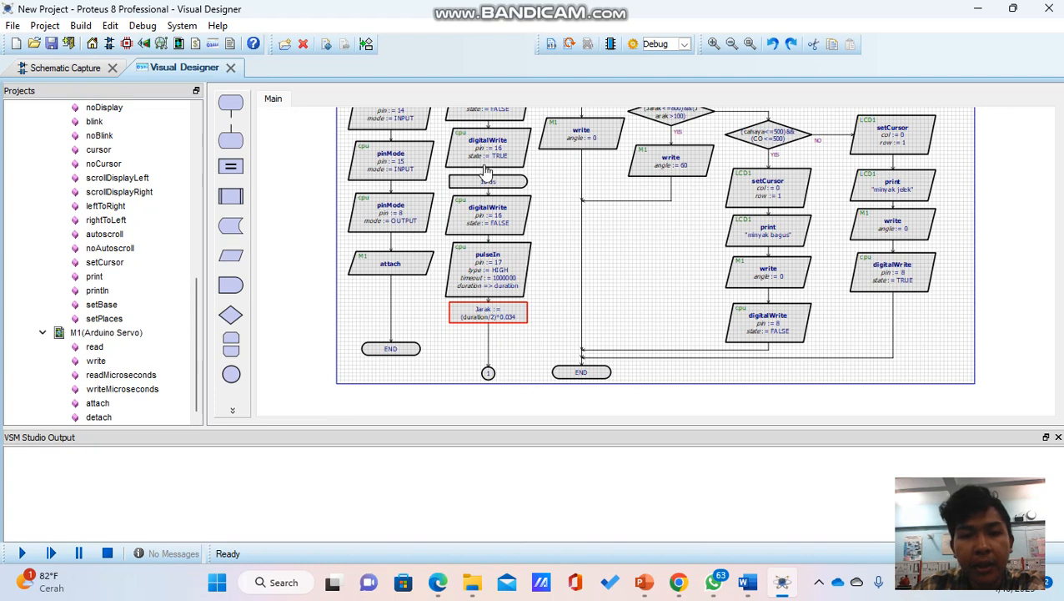
right_click(489, 340)
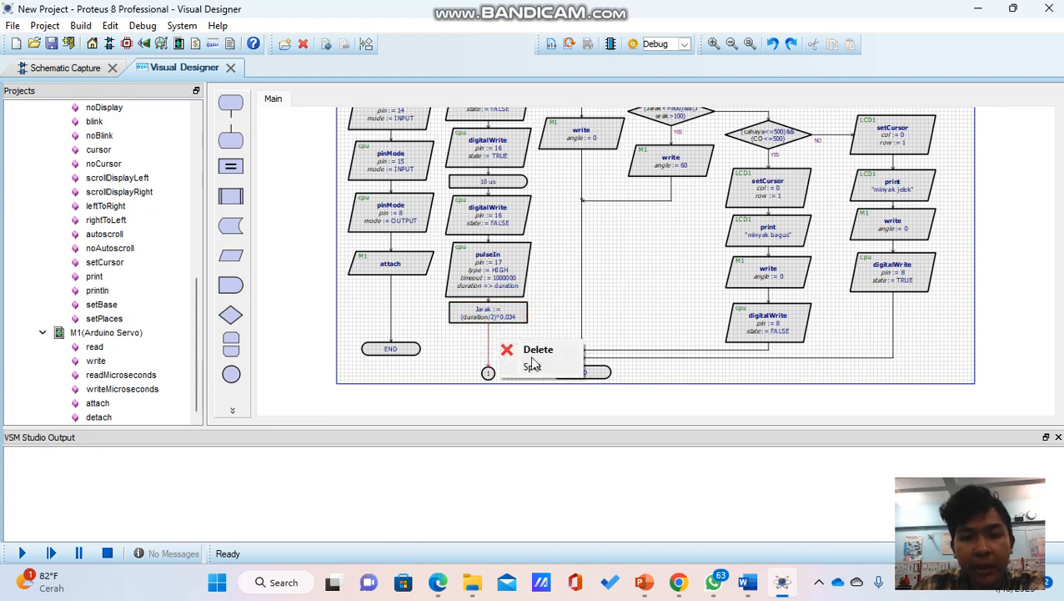
click(679, 265)
- Examine the LCD1 print block "Hasil Filter:" and the Jarak>800 decision with its M1 write branches
scroll(674, 255, down, 2)
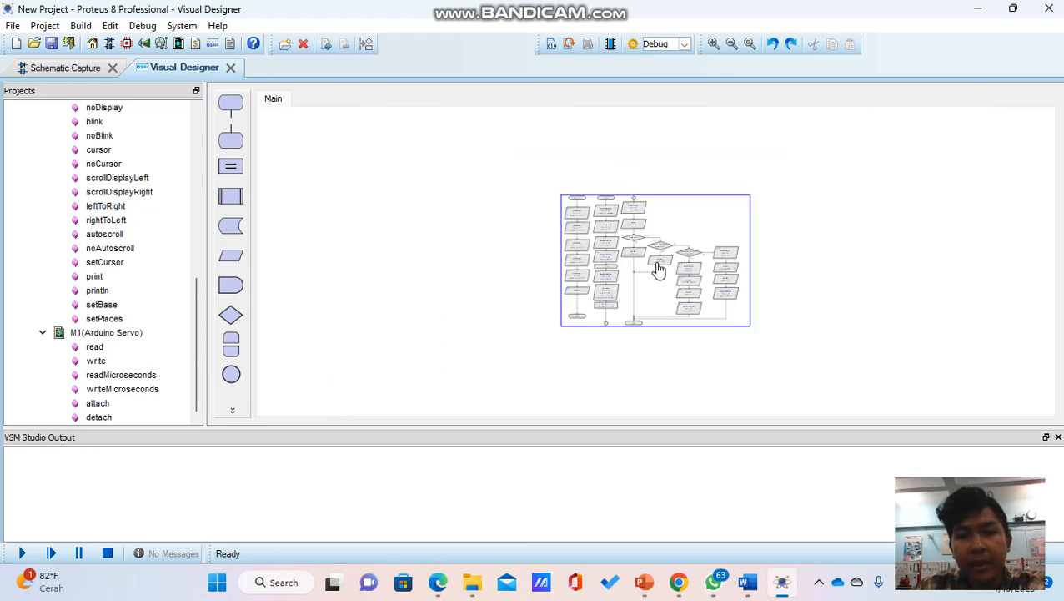
scroll(661, 269, up, 1)
scroll(605, 138, up, 2)
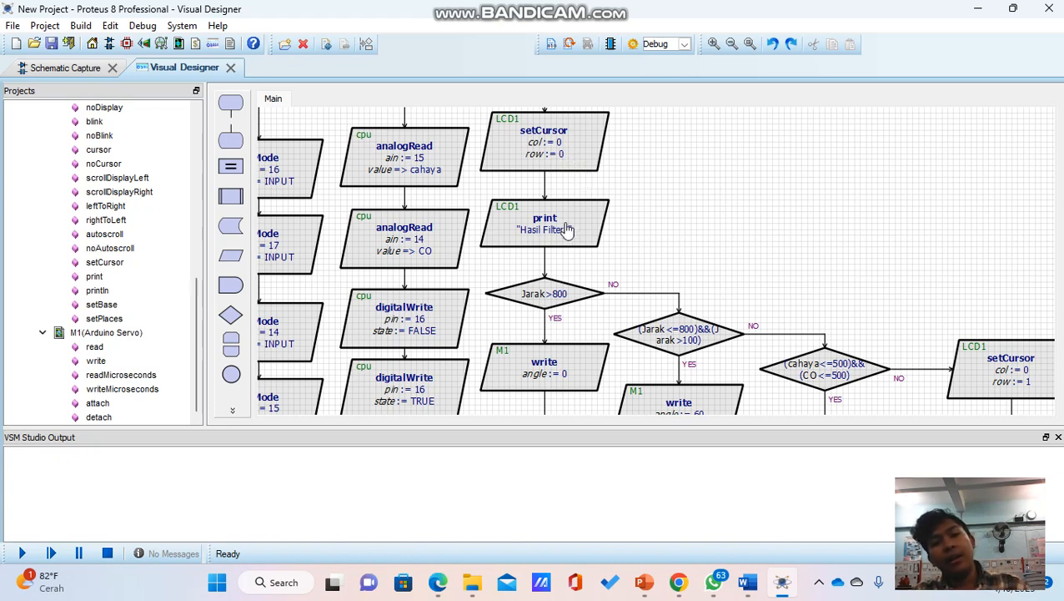
scroll(567, 279, down, 1)
scroll(656, 267, up, 1)
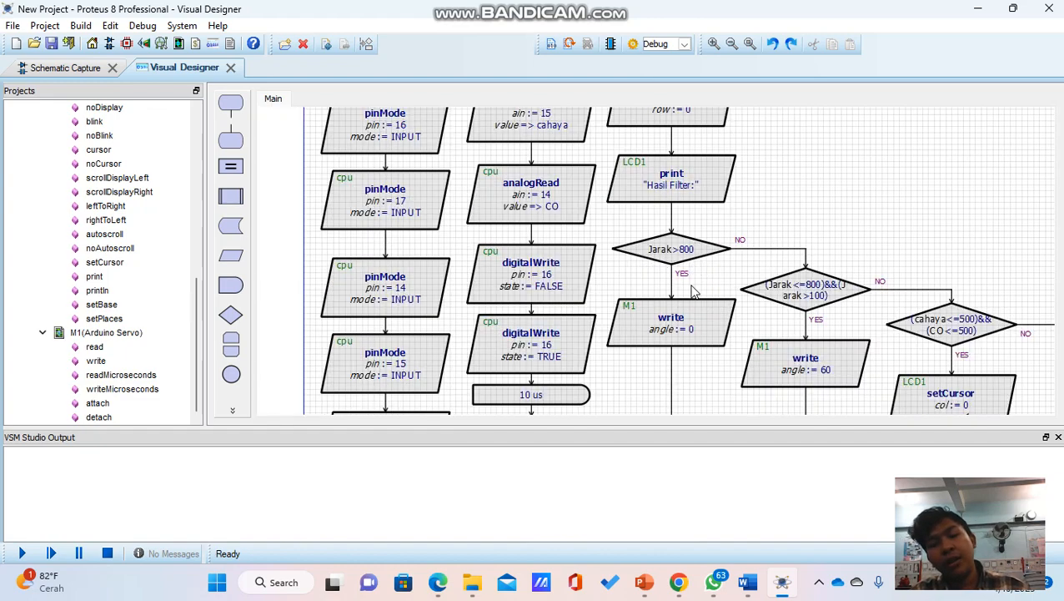
scroll(691, 342, down, 1)
scroll(576, 250, up, 1)
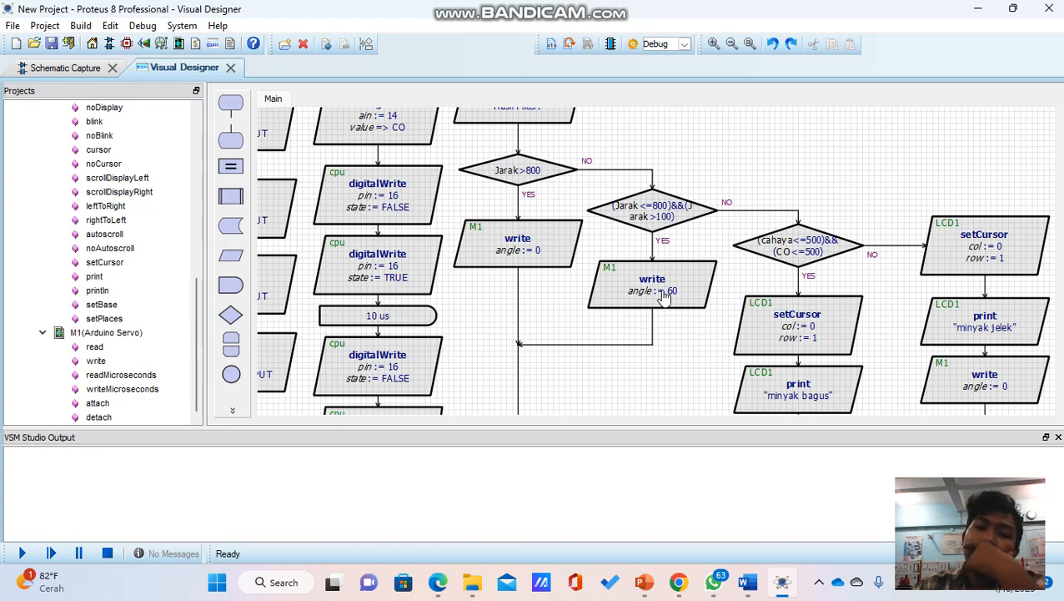
- Compare the M1 write block for angle 60 with the Arduino Servo and its valve note in the schematic
click(70, 69)
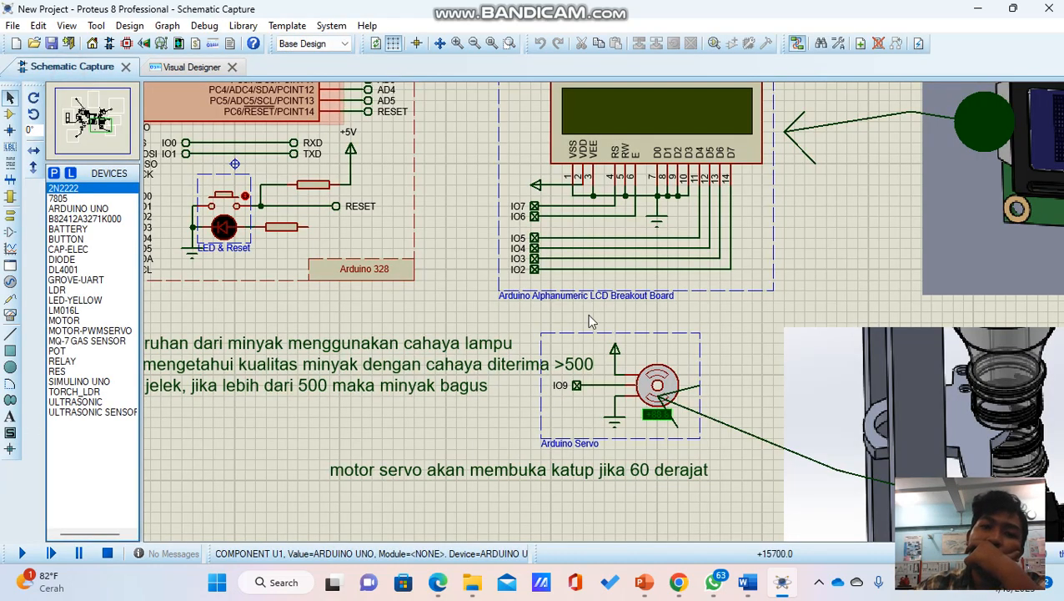
scroll(587, 333, up, 3)
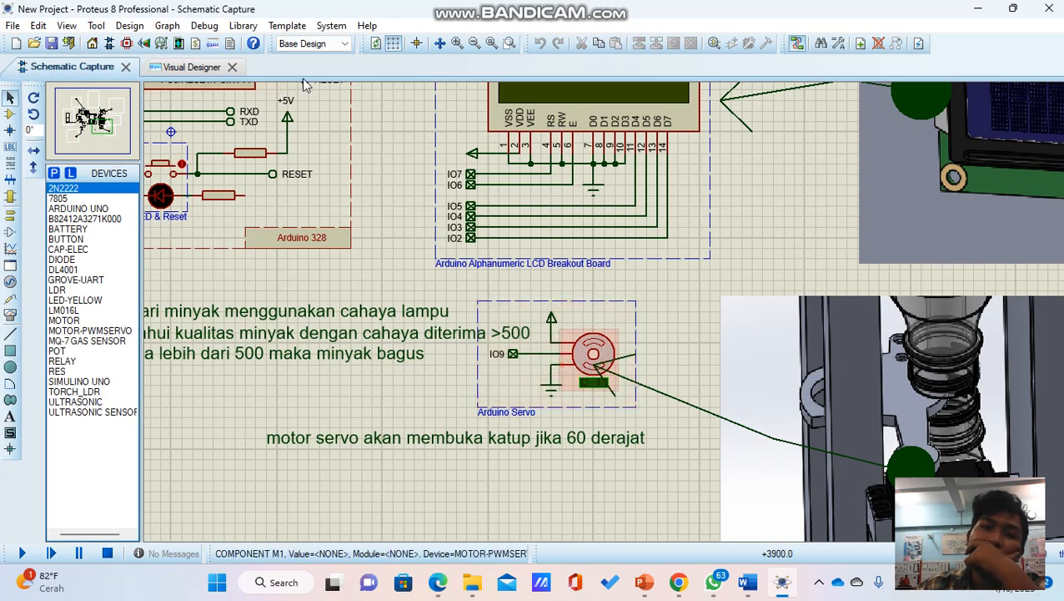
click(185, 68)
scroll(737, 288, down, 1)
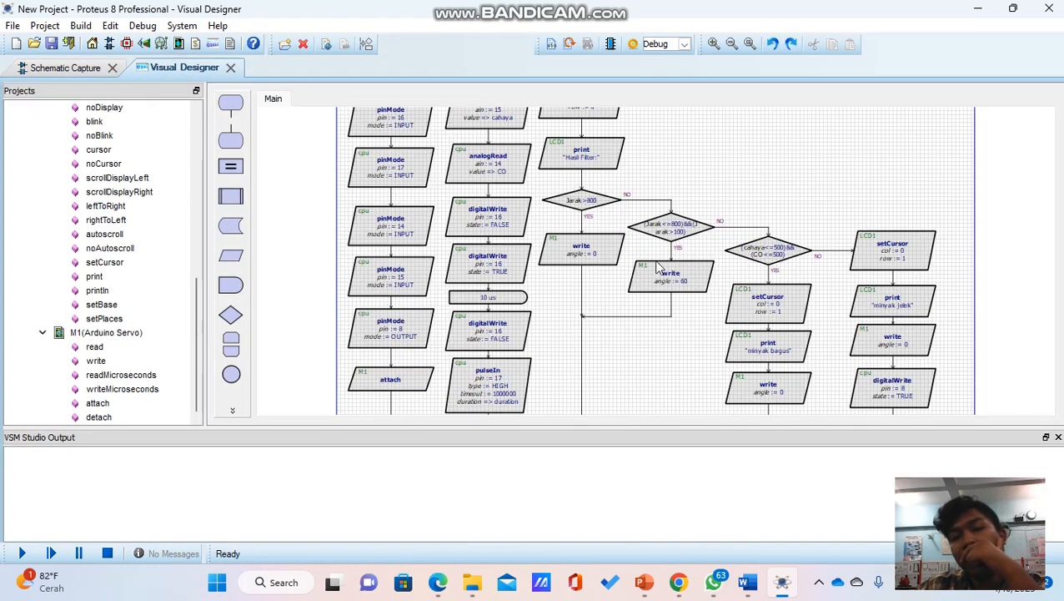
scroll(656, 264, up, 1)
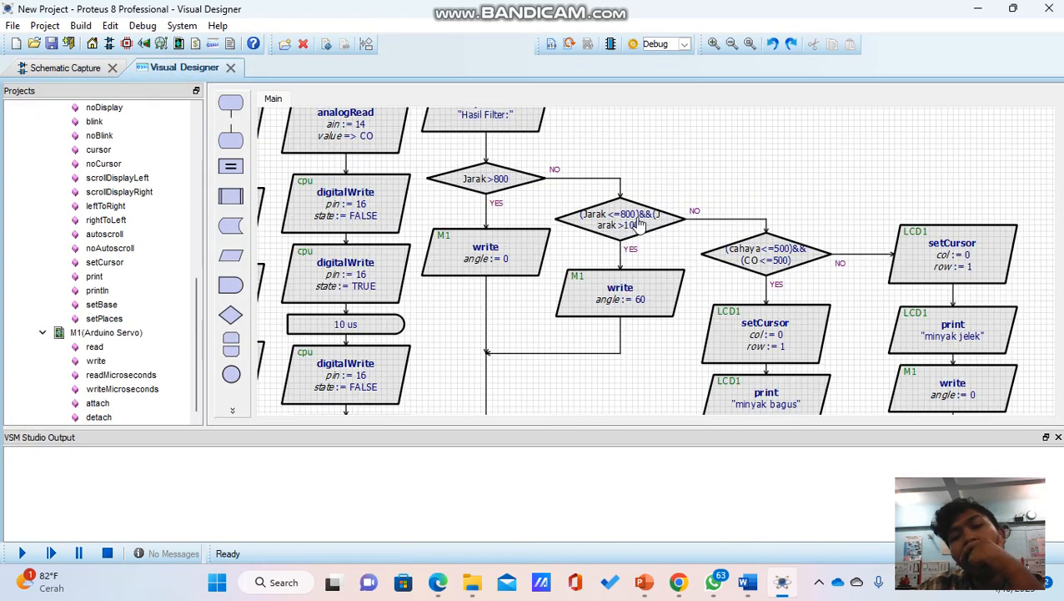
- Examine the decision comparing cahaya and CO with 500 and its position after the Jarak range check
scroll(767, 255, down, 1)
scroll(752, 241, up, 2)
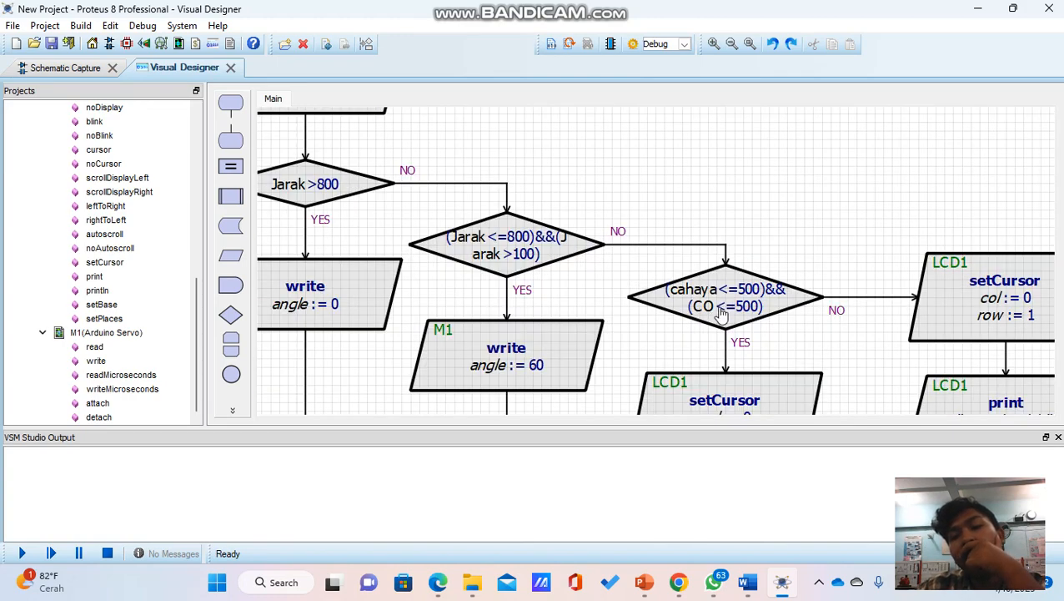
scroll(724, 302, down, 1)
scroll(657, 265, up, 2)
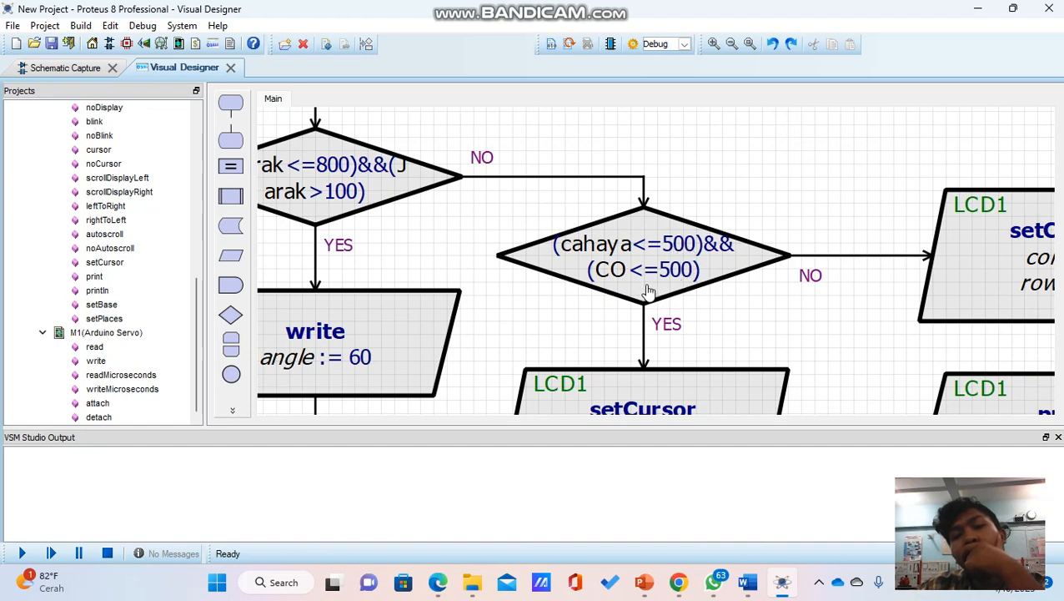
scroll(667, 288, down, 3)
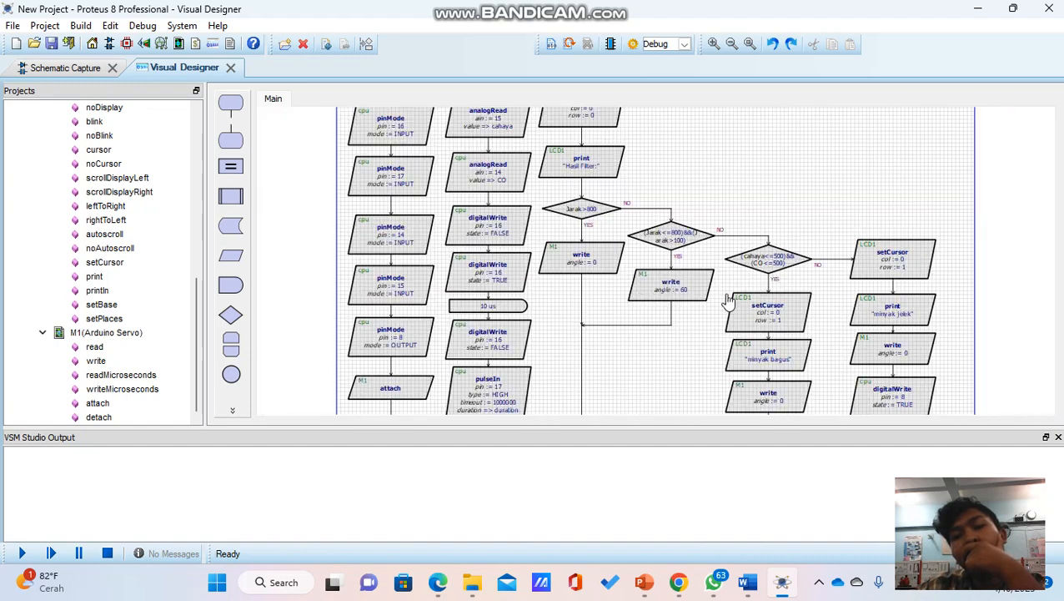
- Compare the "minyak bagus" and "minyak jelek" branches block by block, and locate the LCD1 methods among the peripherals
scroll(725, 297, up, 1)
scroll(658, 269, down, 1)
scroll(658, 259, up, 1)
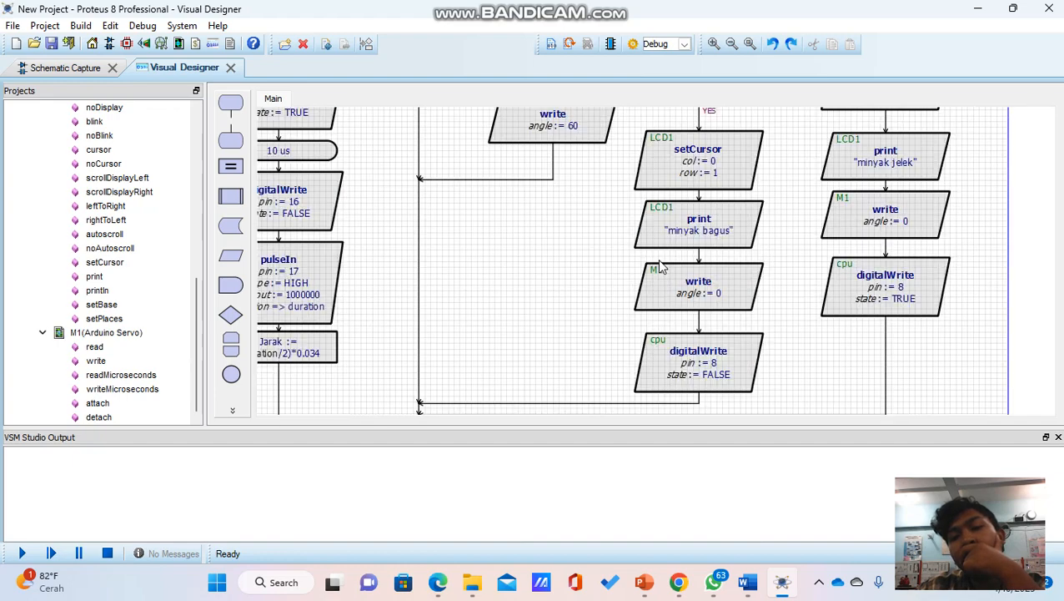
scroll(657, 260, down, 2)
scroll(656, 267, up, 2)
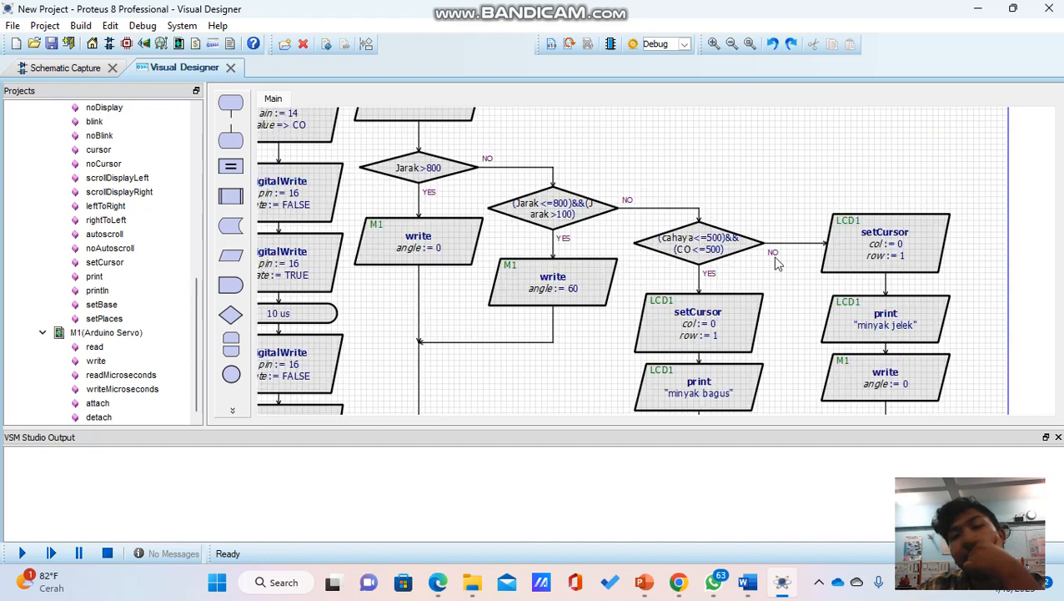
scroll(891, 319, down, 2)
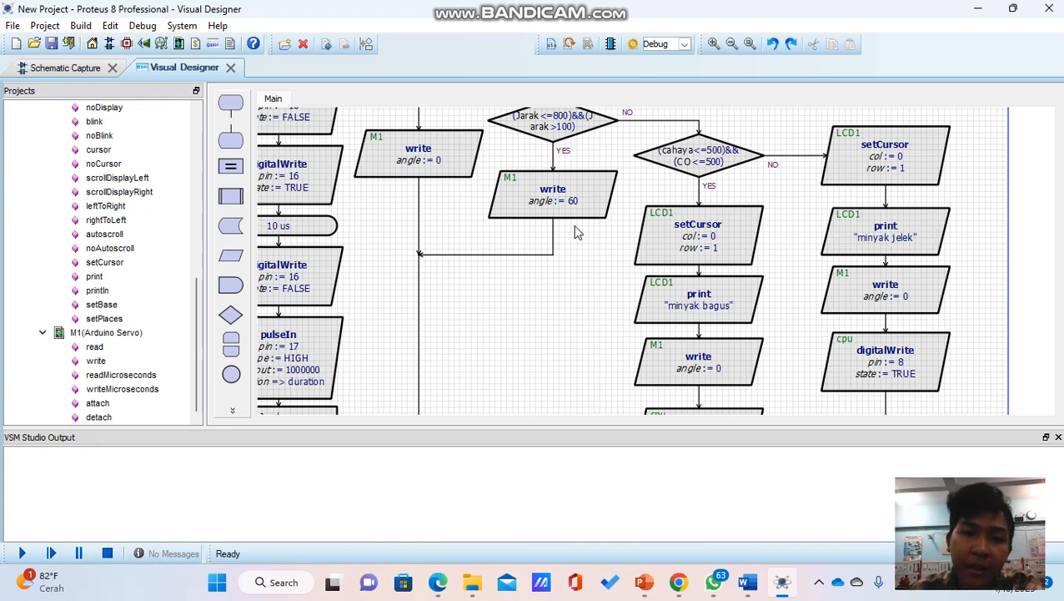
scroll(100, 281, up, 3)
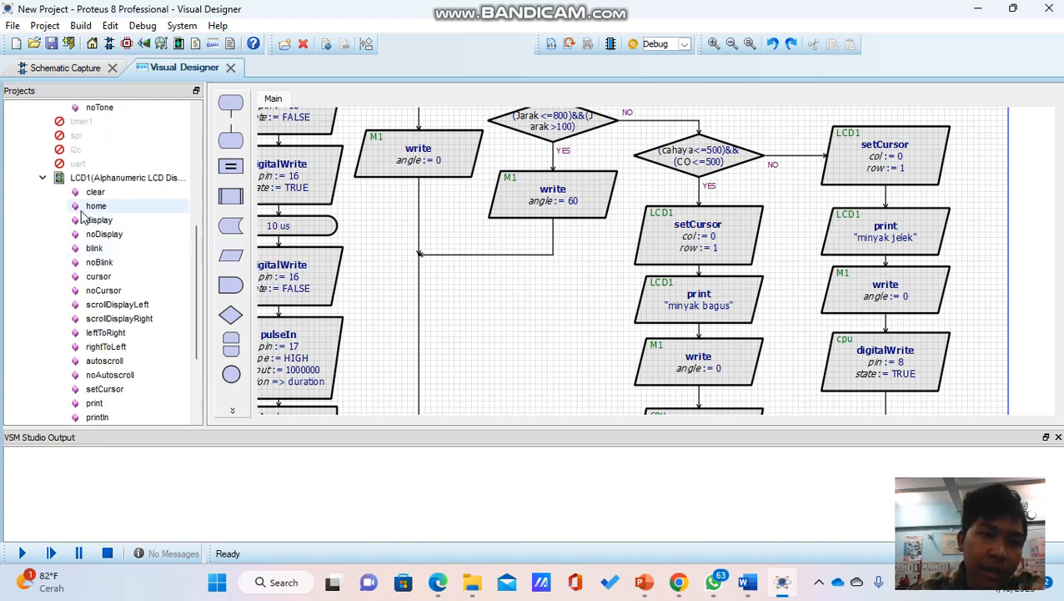
- Add an LCD1 setCursor block to the flowchart where the M1 write branches rejoin, and undo the insertion
scroll(112, 355, down, 1)
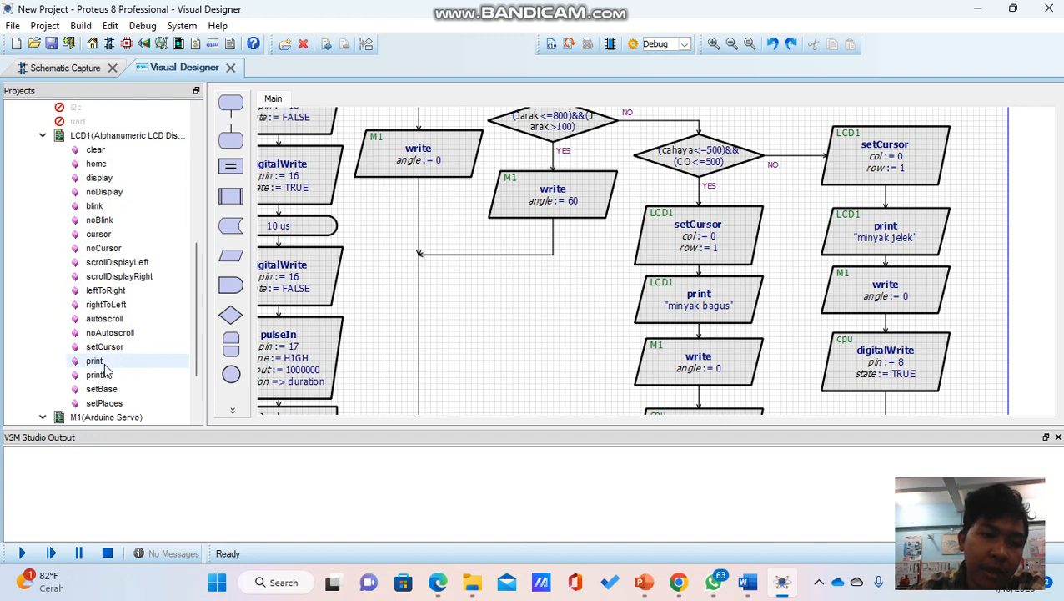
drag(111, 348, 579, 348)
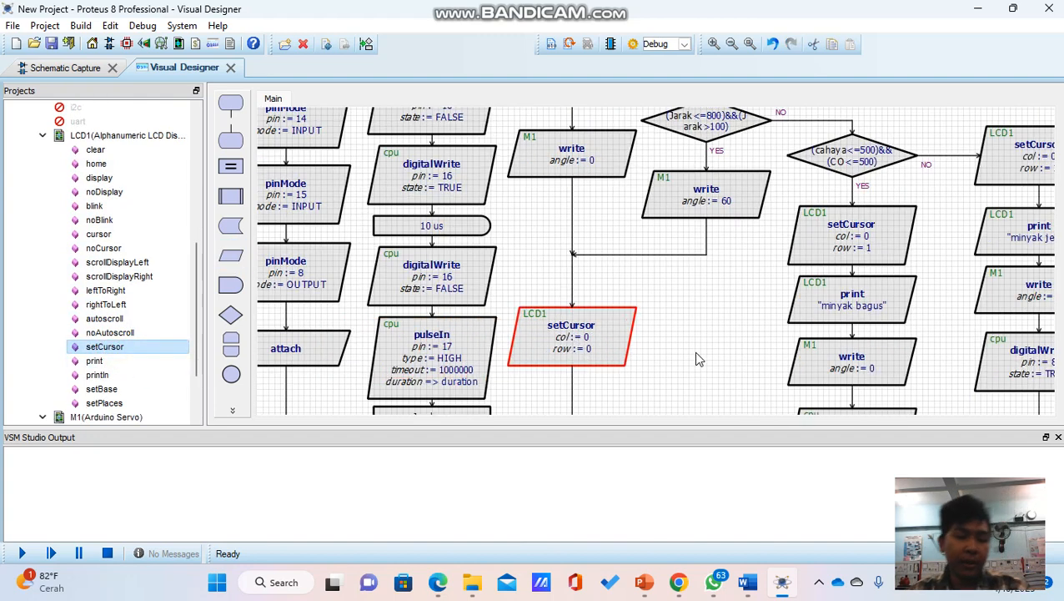
key(ctrl+z)
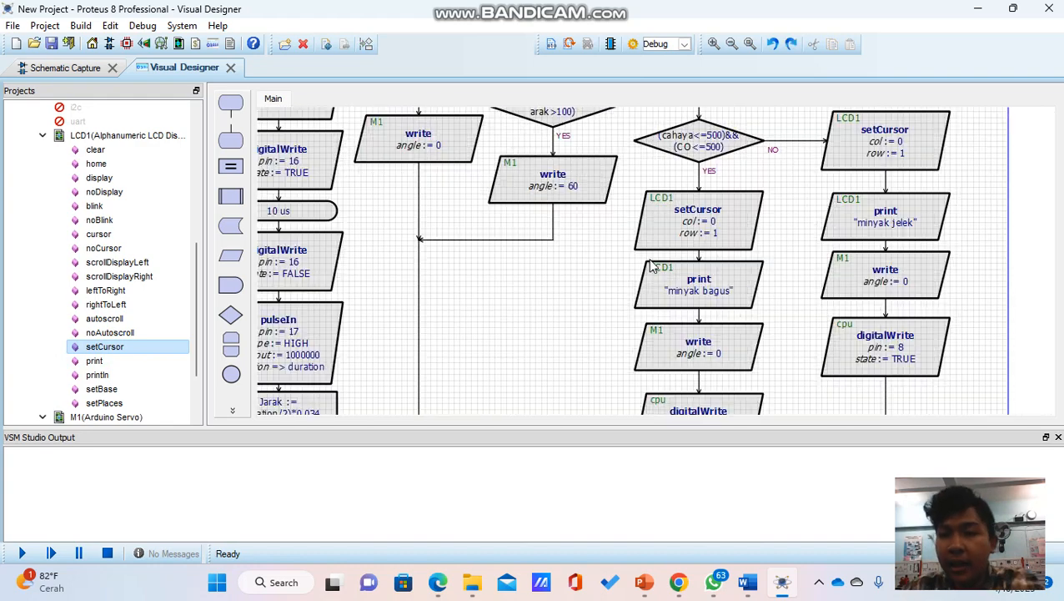
- Follow the "minyak bagus" and "minyak jelek" branches through their pin 8 digitalWrite blocks down to END
scroll(819, 333, down, 1)
scroll(822, 356, up, 1)
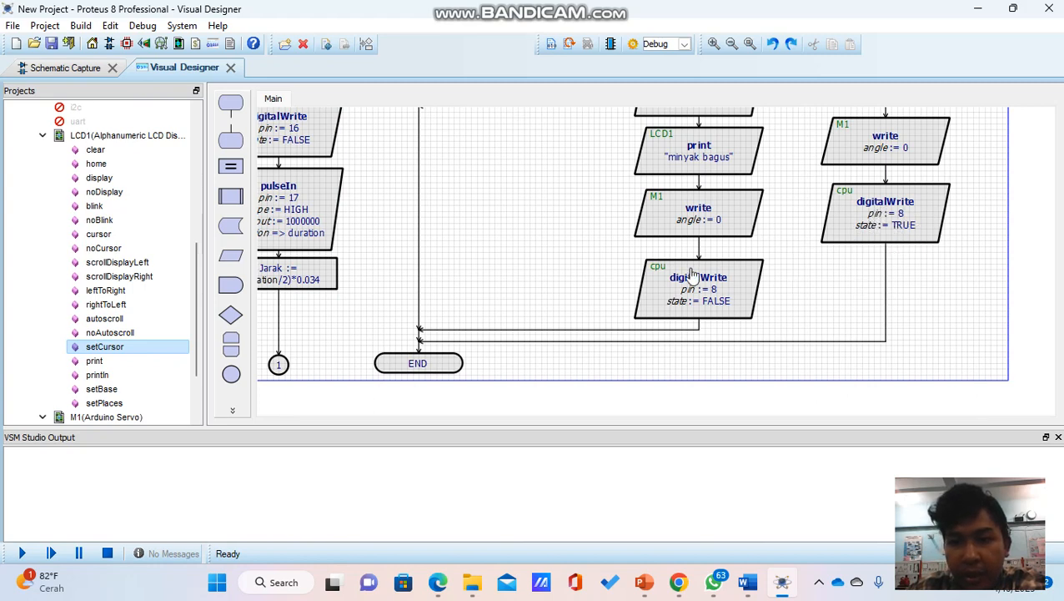
click(37, 73)
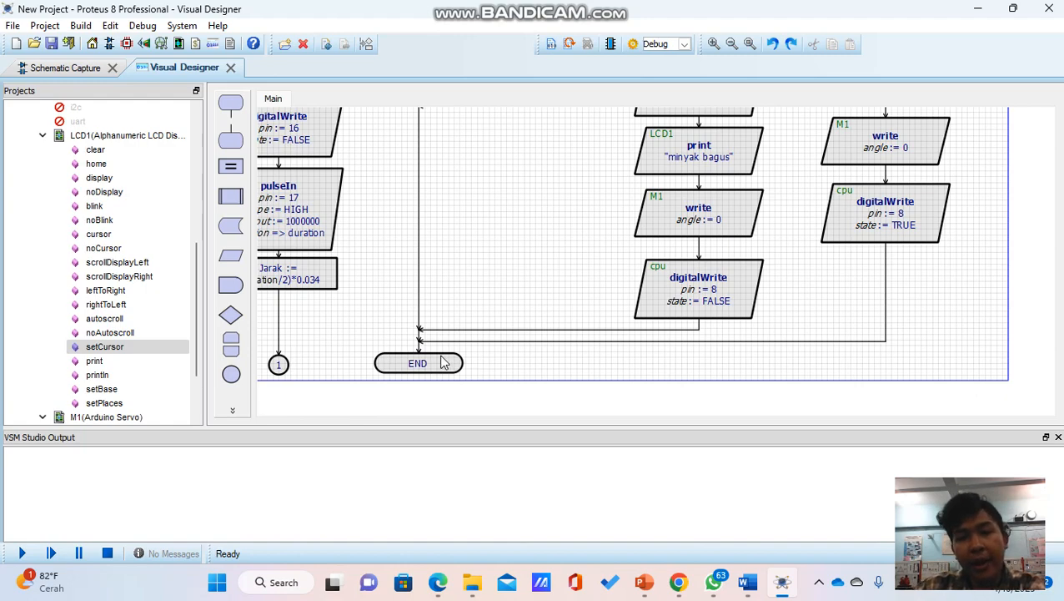
scroll(442, 362, down, 2)
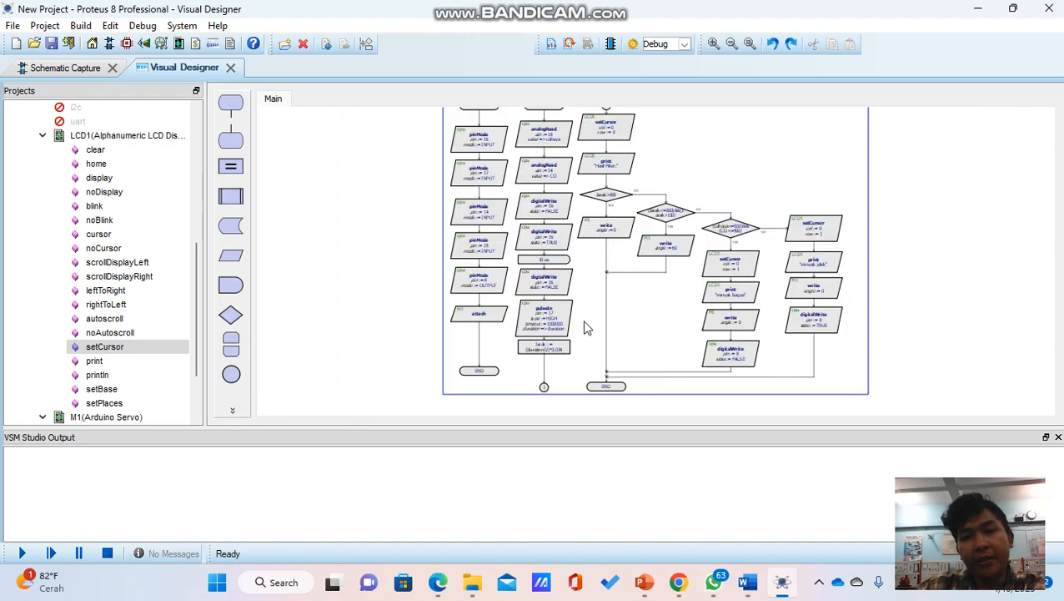
- Run the simulation from the schematic, check the filter result on the LCD, and stop it
click(60, 70)
click(200, 67)
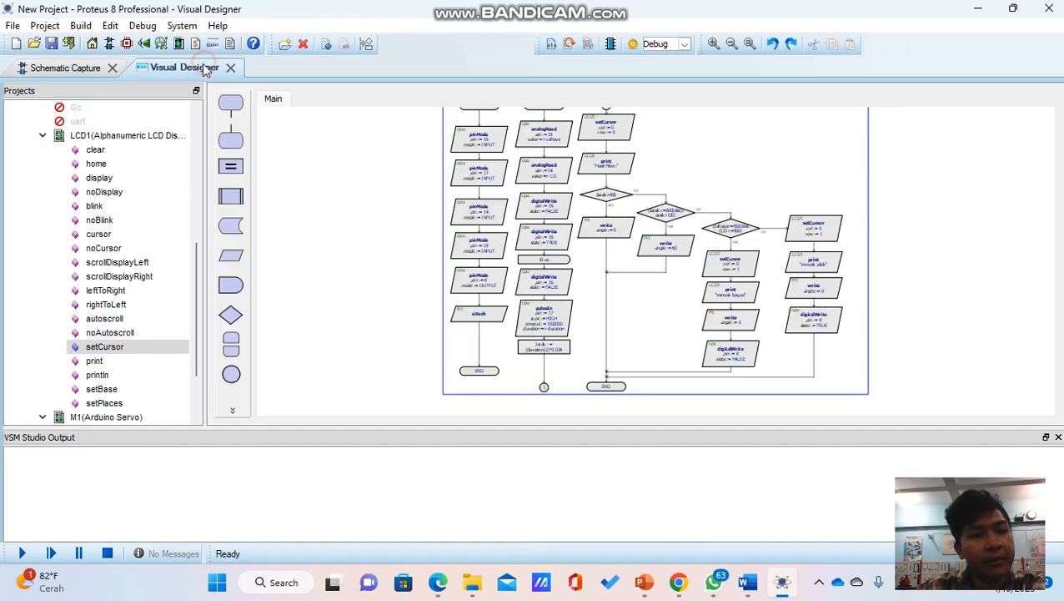
click(42, 69)
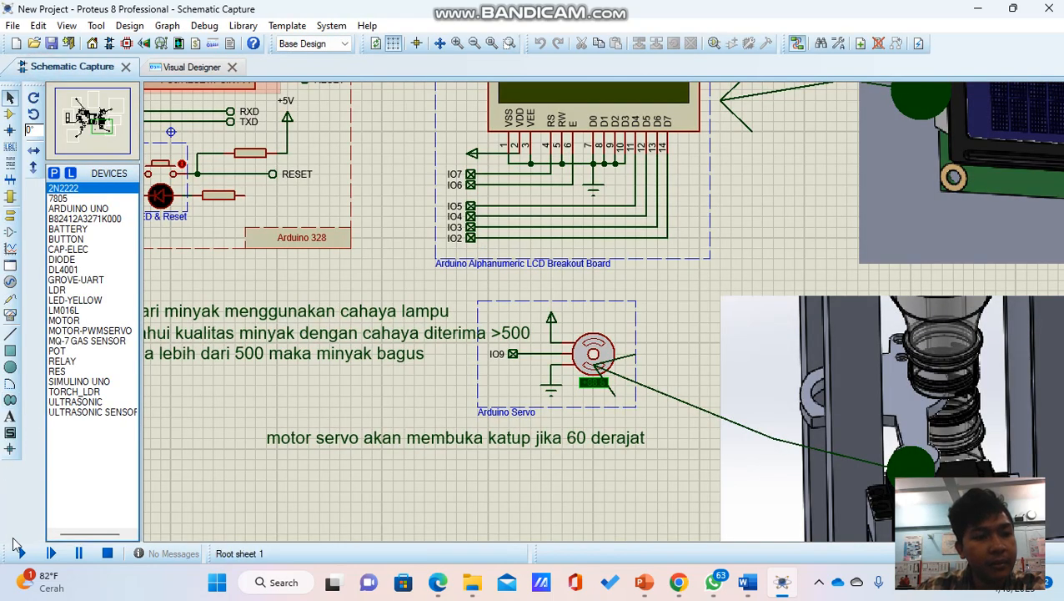
click(22, 554)
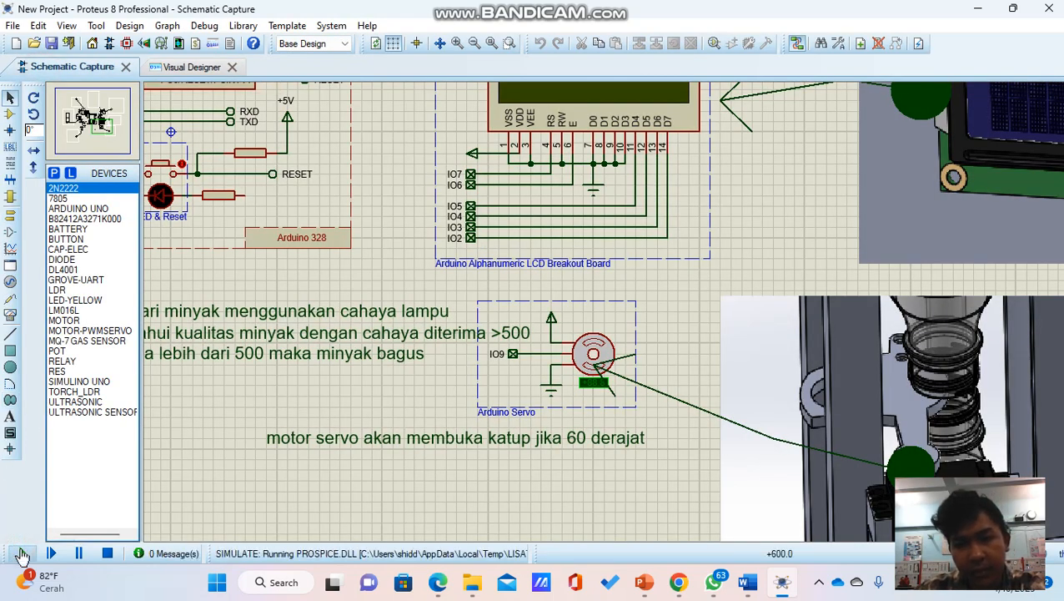
scroll(450, 230, down, 2)
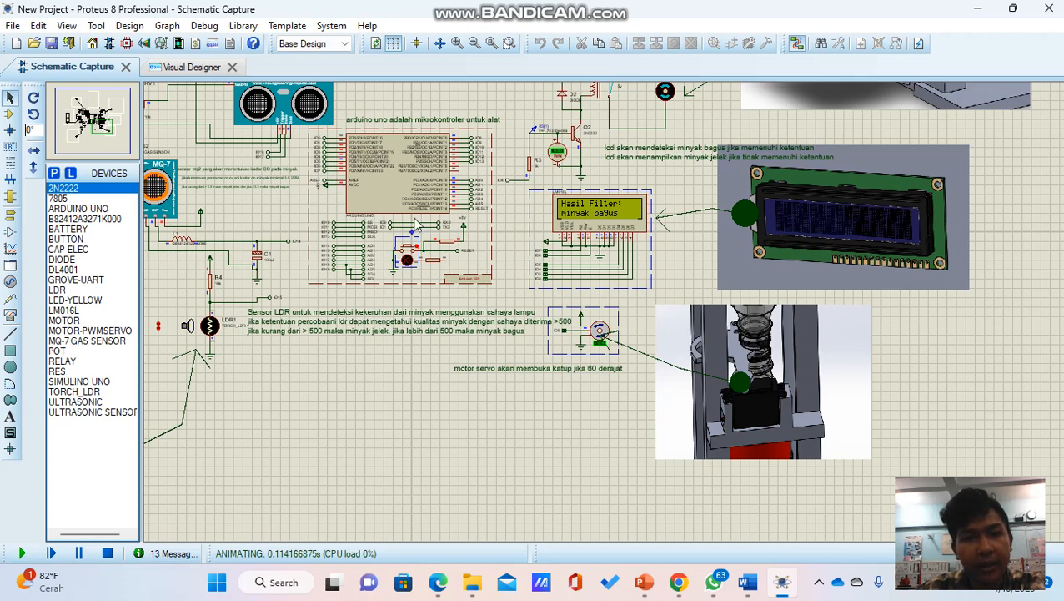
scroll(257, 142, up, 2)
click(80, 554)
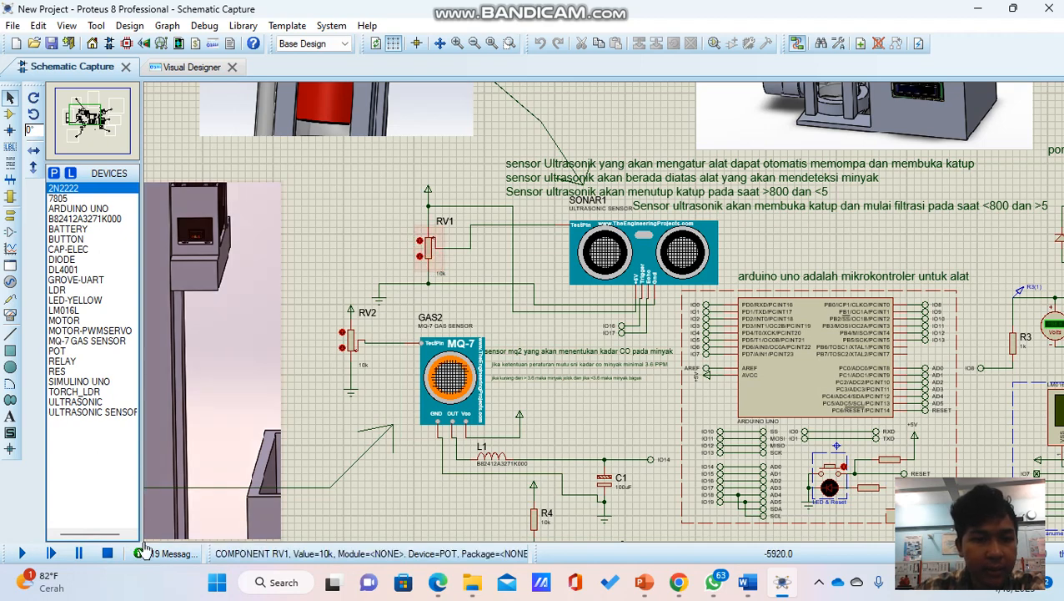
- Restart the simulation and adjust potentiometer RV1 on the ultrasonic sensor SONAR1 while watching the LCD and servo
scroll(151, 454, left, 1)
scroll(641, 322, down, 1)
scroll(641, 322, up, 1)
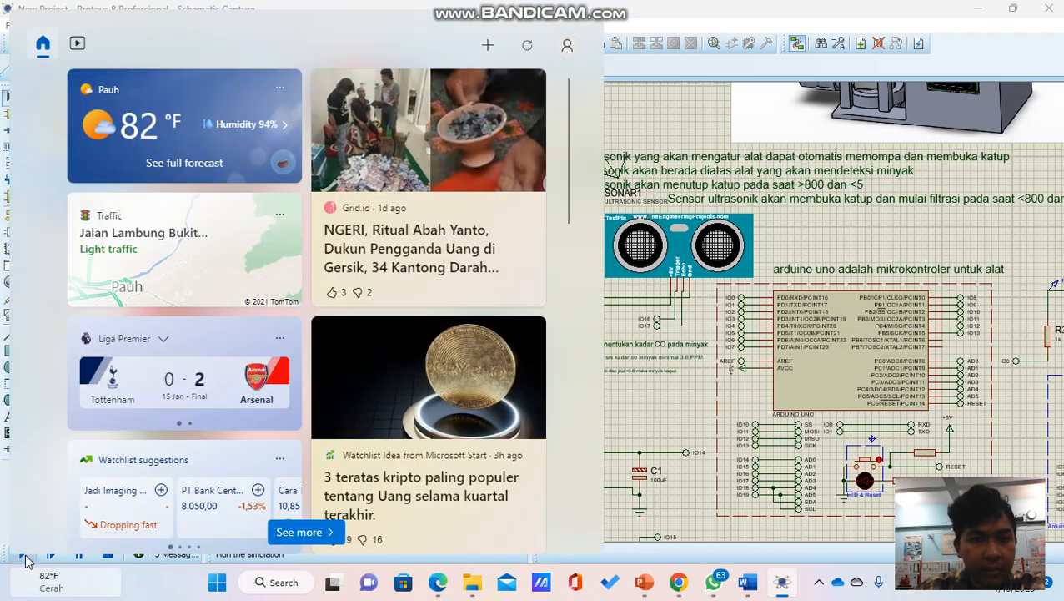
click(50, 553)
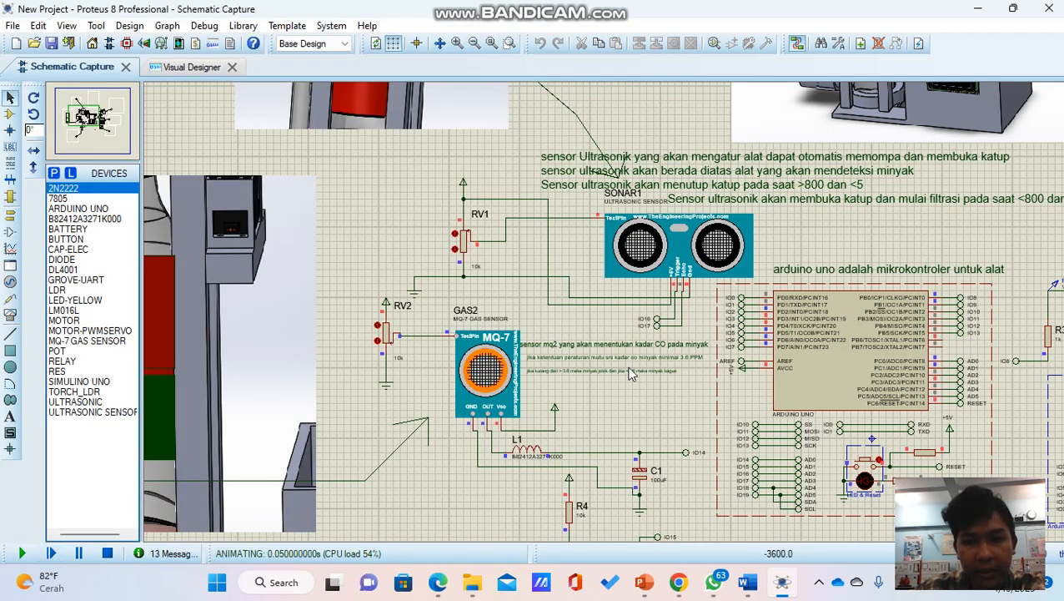
scroll(619, 364, down, 2)
scroll(792, 407, up, 2)
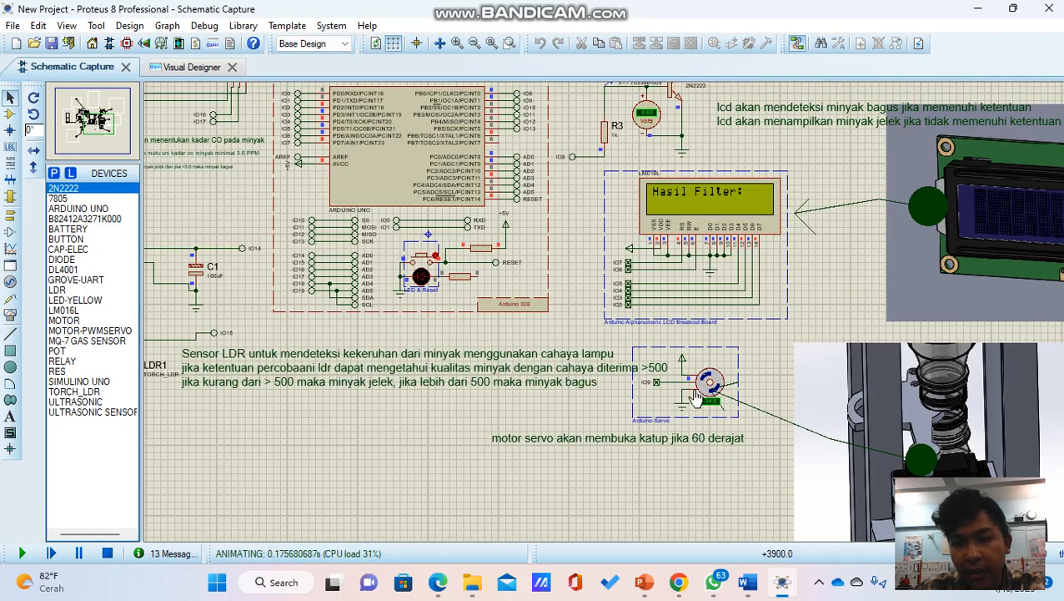
scroll(688, 382, down, 3)
scroll(403, 209, up, 3)
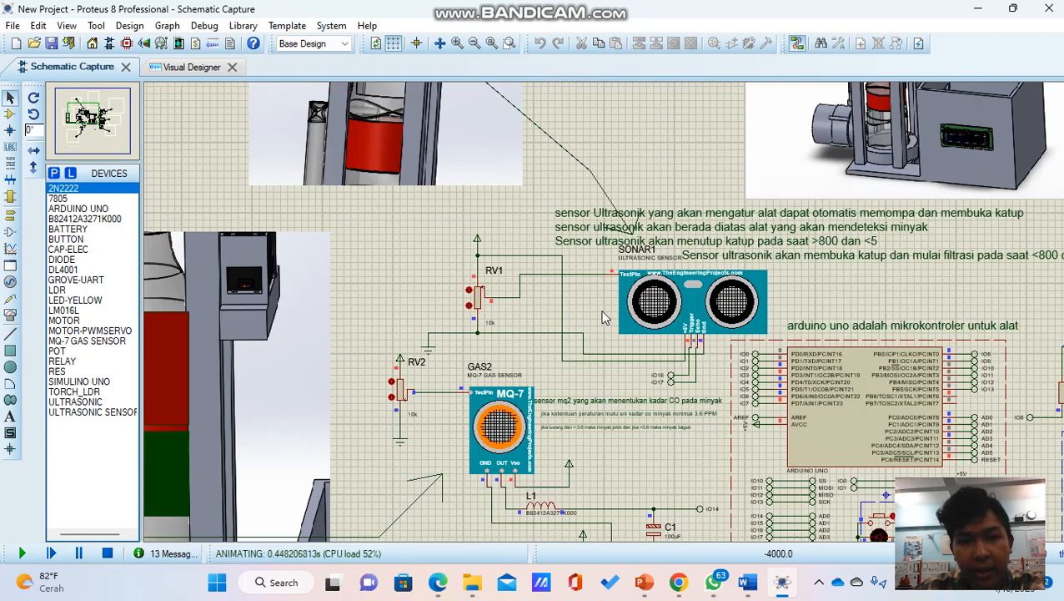
scroll(475, 309, down, 3)
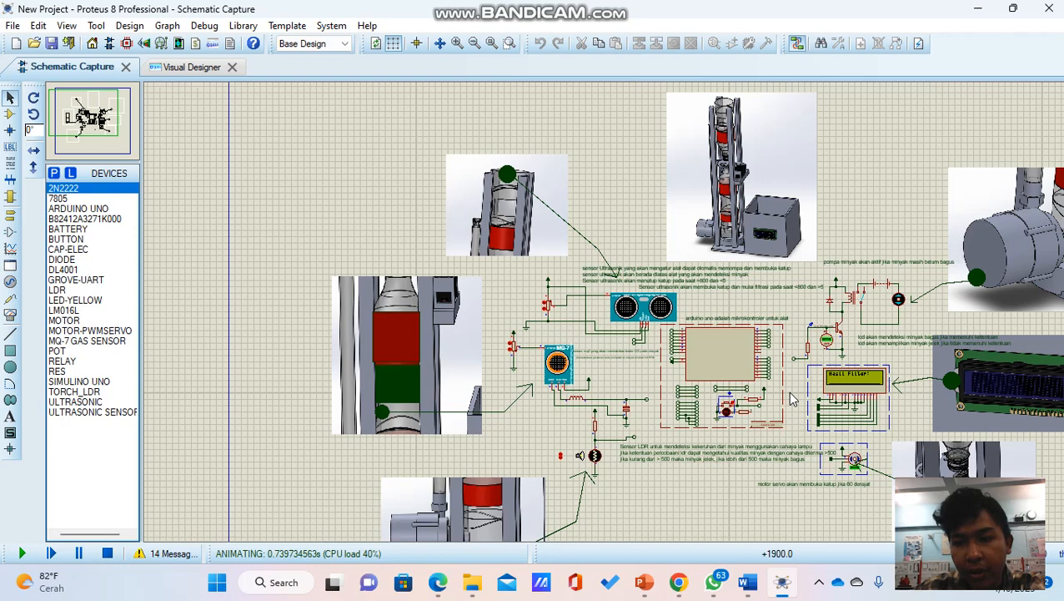
scroll(651, 438, up, 3)
scroll(651, 438, down, 2)
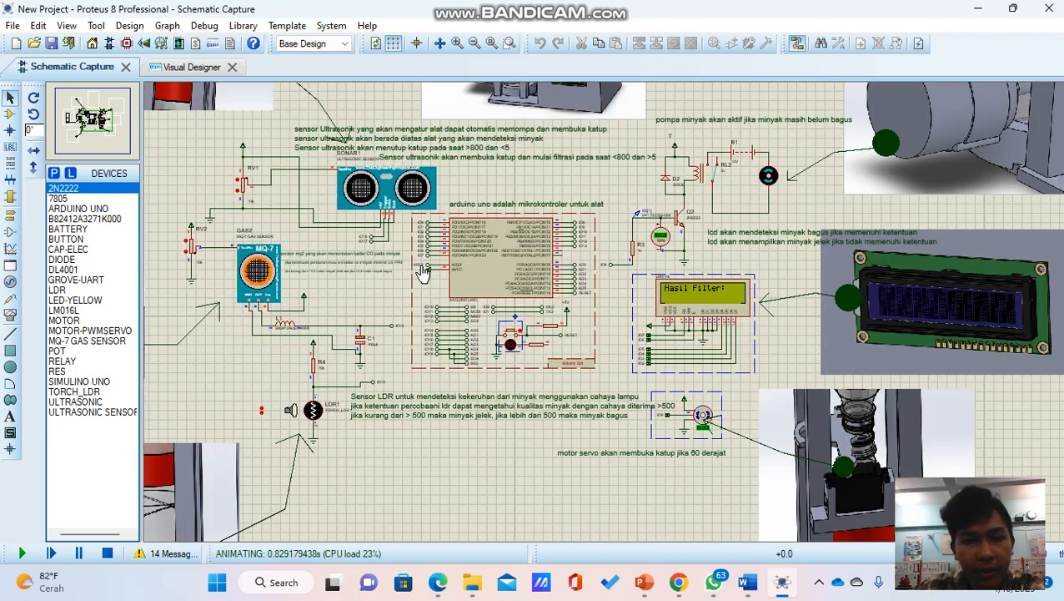
click(237, 191)
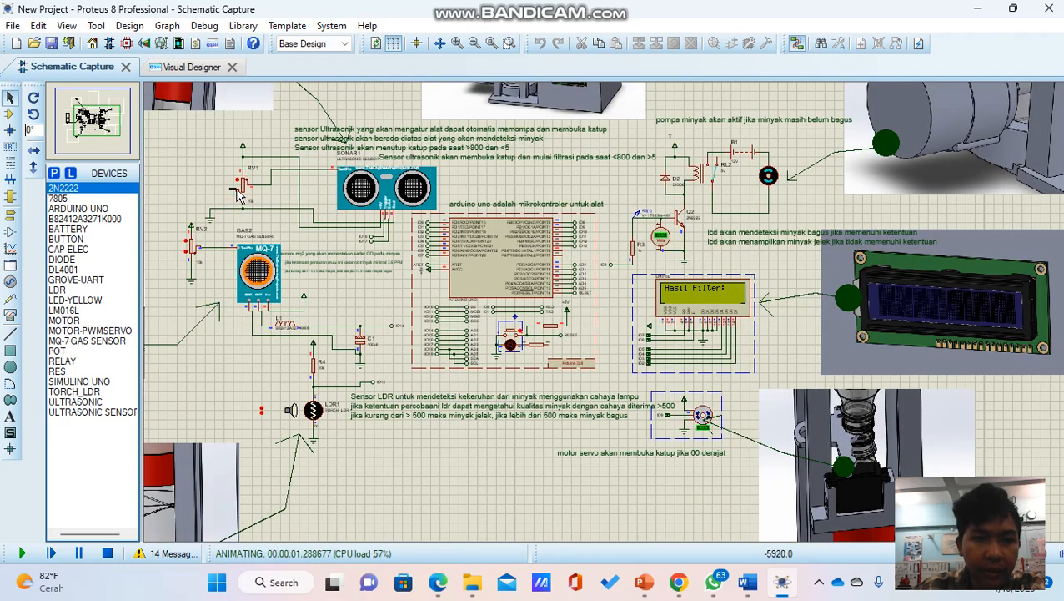
click(237, 190)
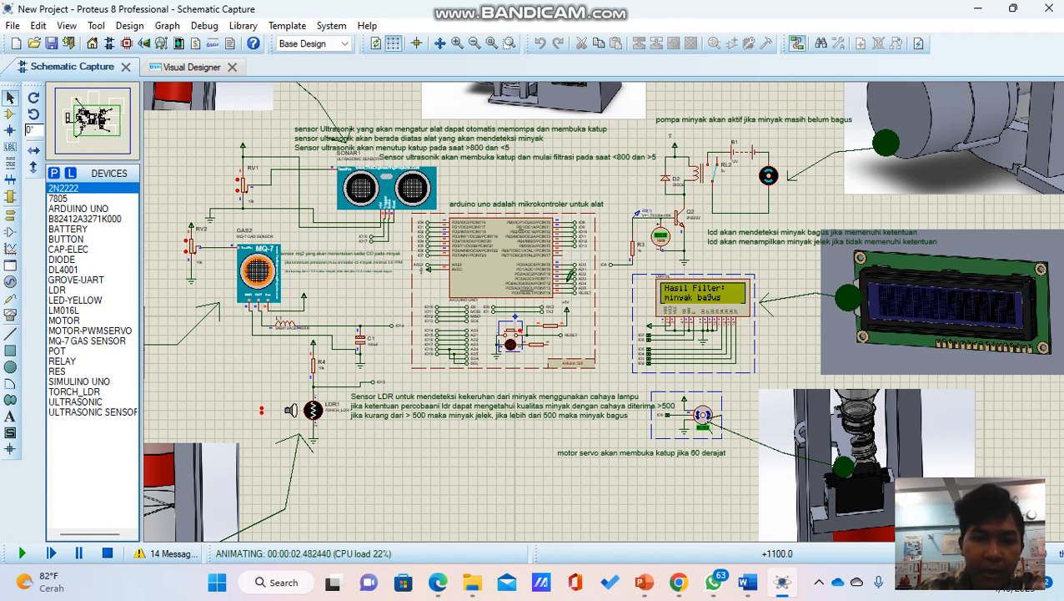
- Move the torch farther from the LDR1 light sensor to test the oil-quality reading, and stop the simulation
click(263, 413)
click(263, 413)
click(263, 412)
click(263, 412)
click(263, 412)
click(263, 412)
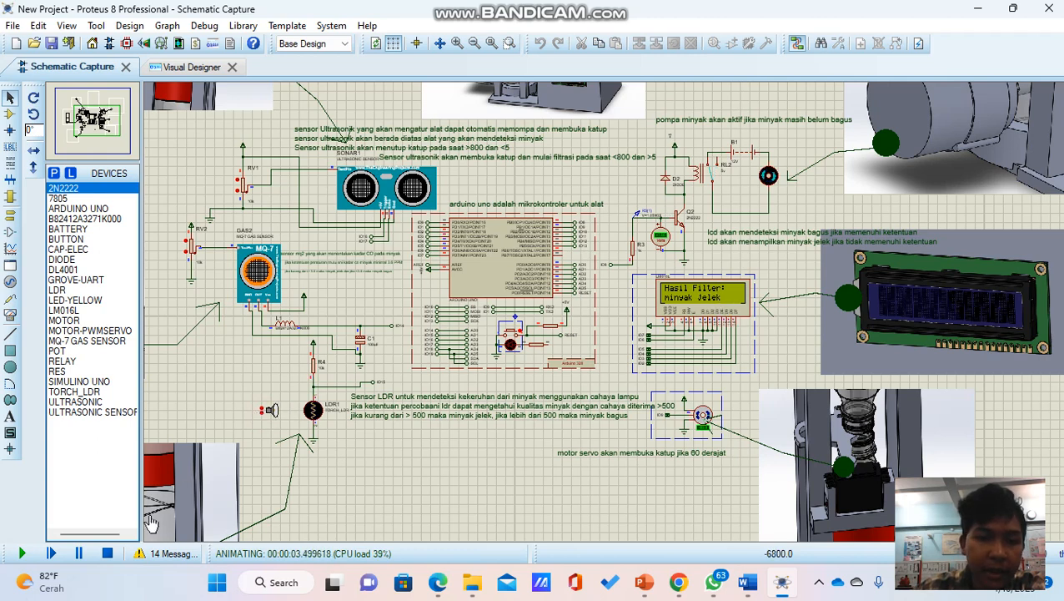
click(106, 555)
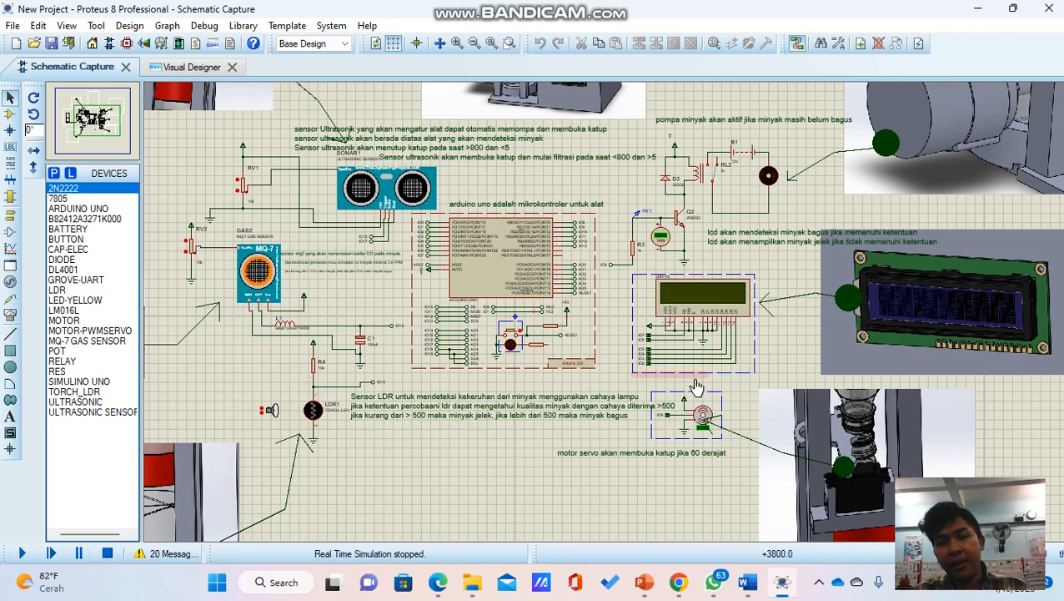
scroll(559, 267, down, 1)
scroll(559, 267, up, 1)
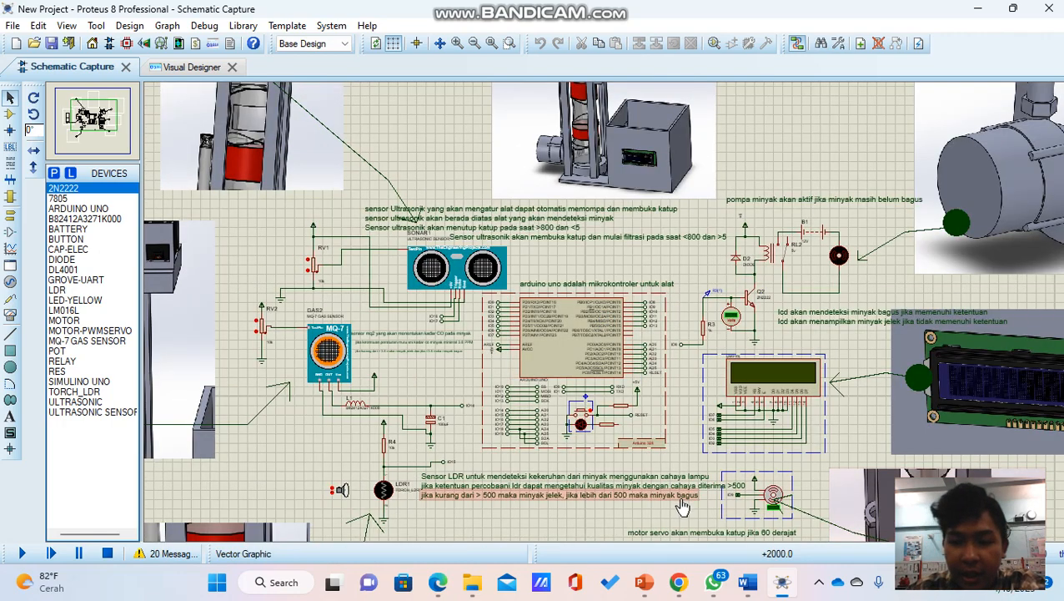
click(822, 584)
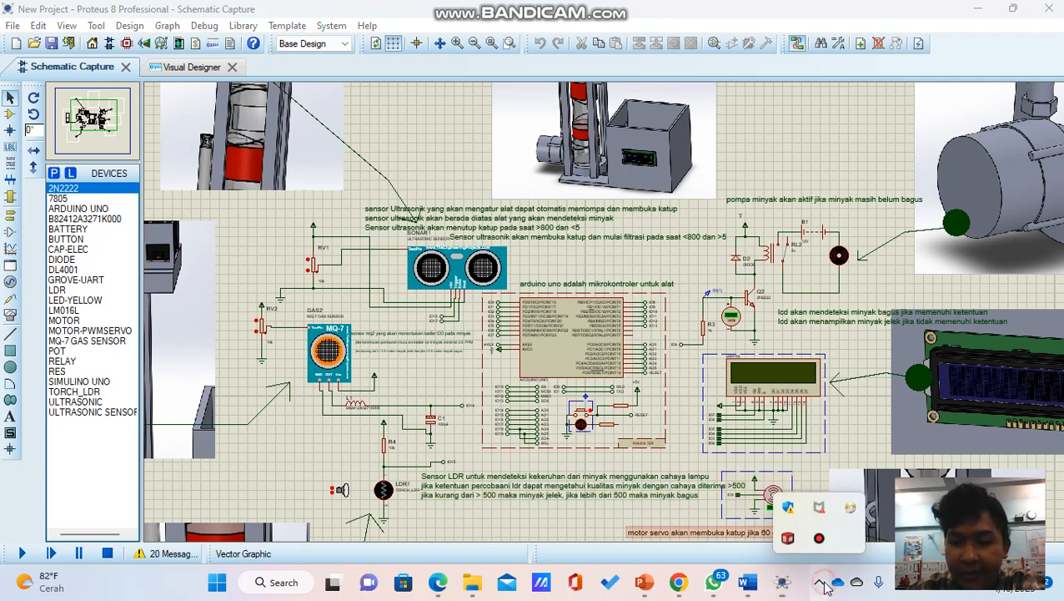